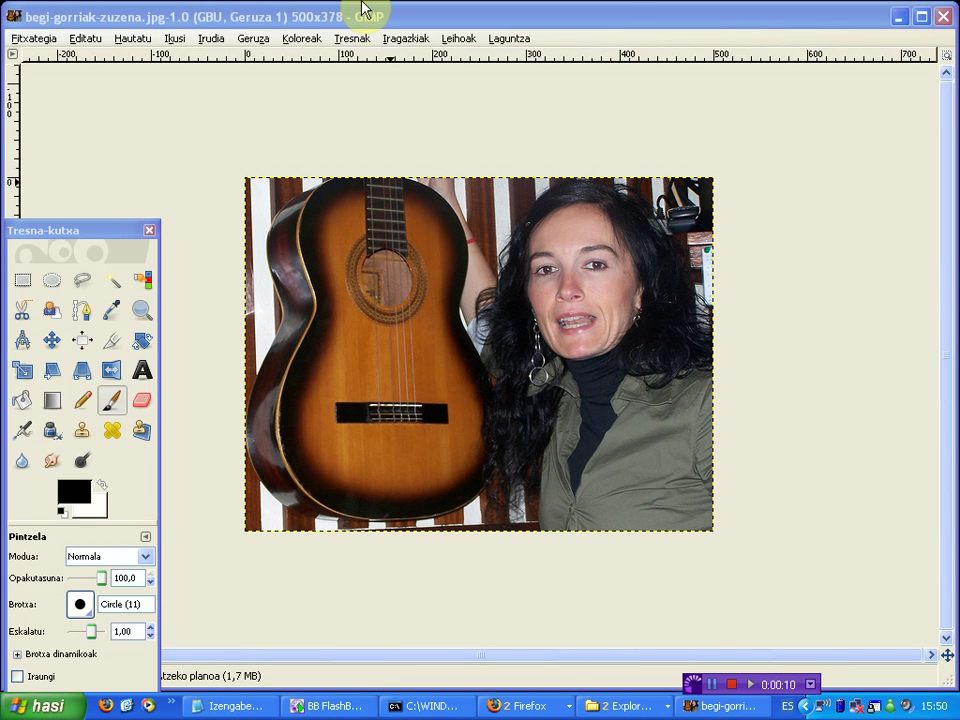
Select part of the woman's upper teeth by colour with the Fuzzy Select tool
{"action": "key", "text": "plus"}
{"action": "key", "text": "plus"}
{"action": "key", "text": "plus"}
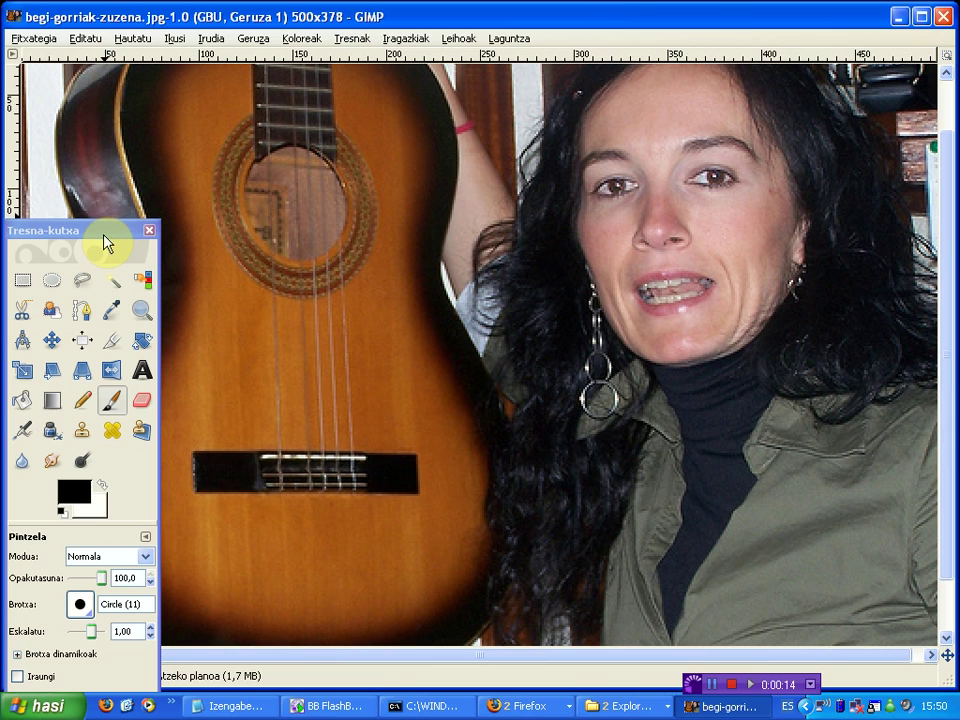
{"action": "left_click_drag", "start_coordinate": [107, 243], "coordinate": [178, 190]}
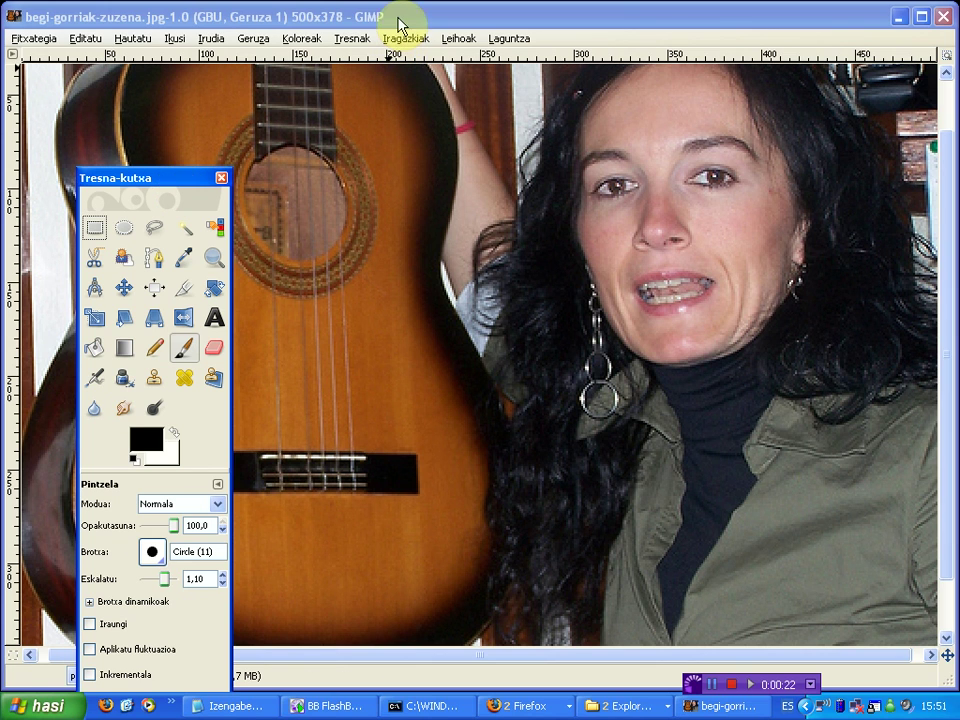
{"action": "key", "text": "plus"}
{"action": "key", "text": "plus"}
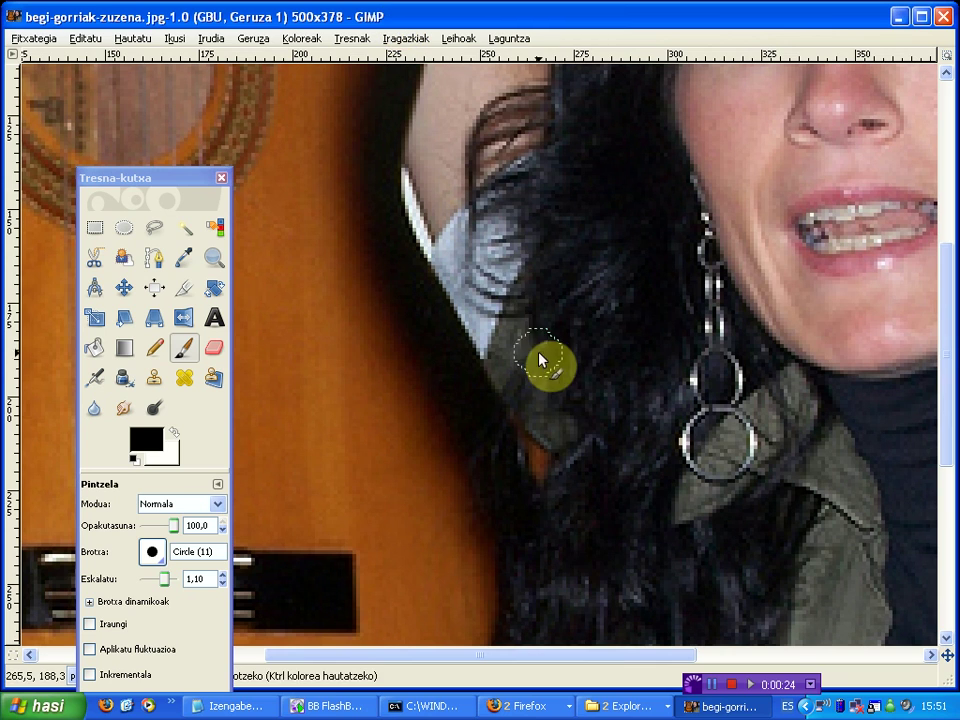
{"action": "left_click_drag", "start_coordinate": [593, 660], "coordinate": [715, 660]}
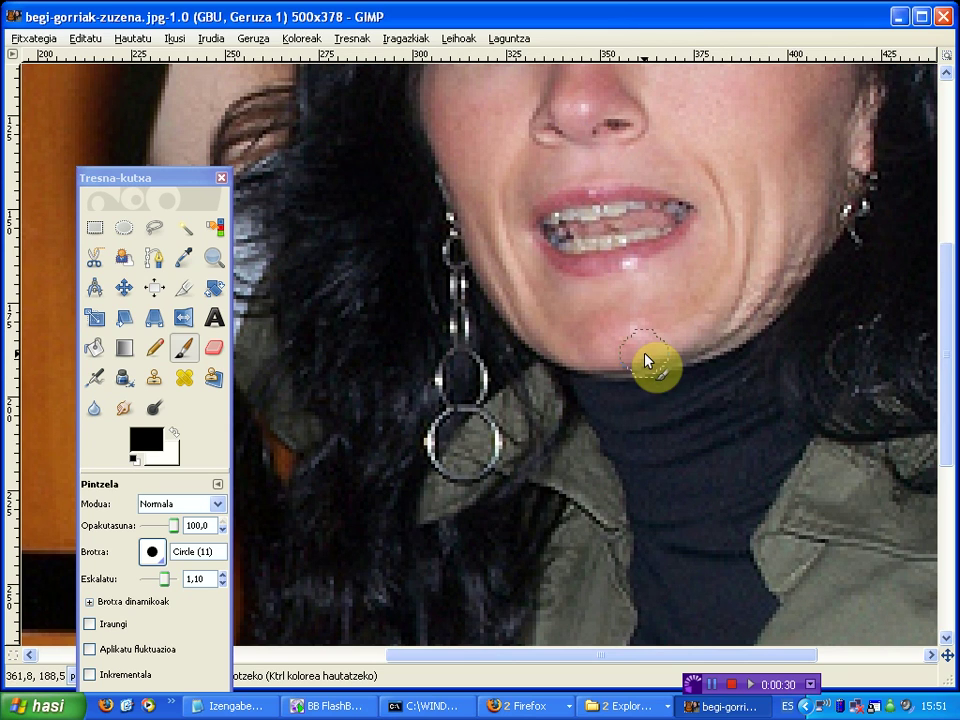
{"action": "key", "text": "plus"}
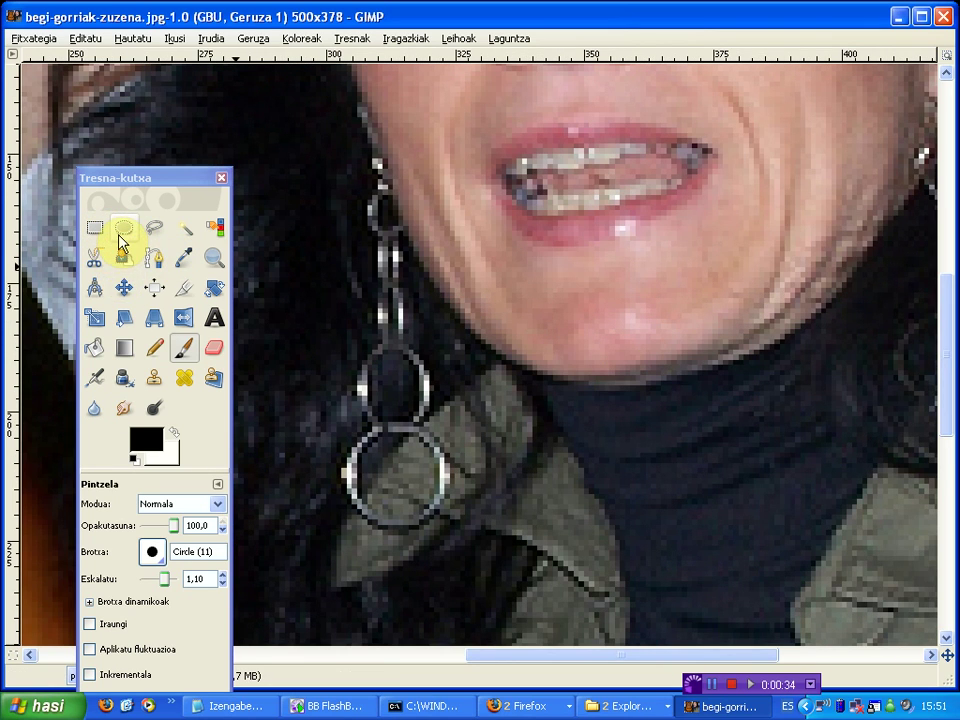
{"action": "left_click", "coordinate": [184, 228]}
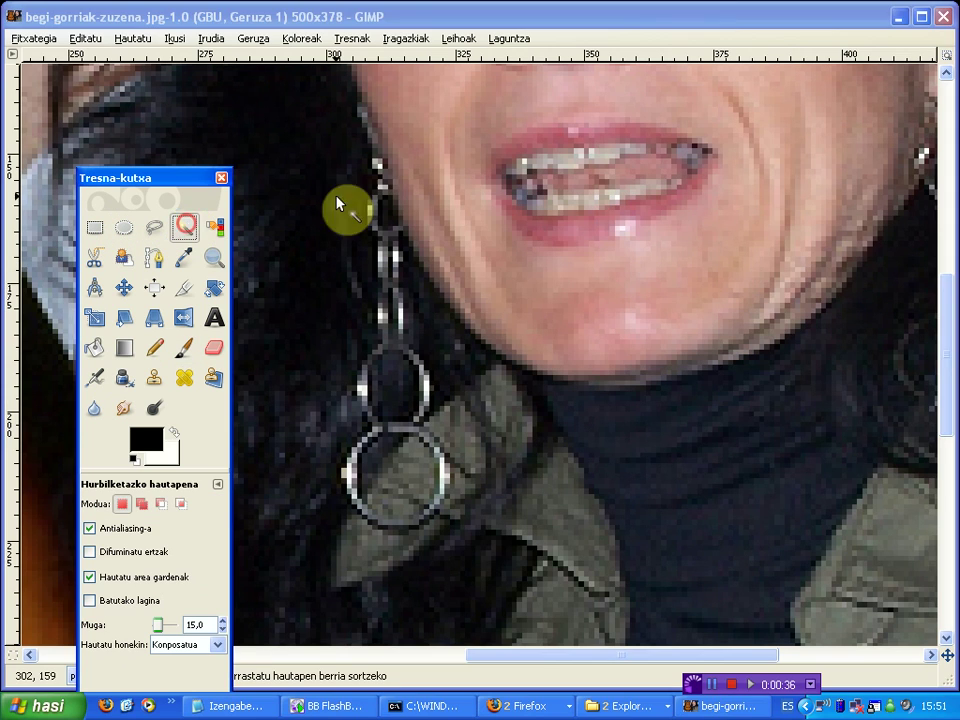
{"action": "left_click", "coordinate": [568, 165]}
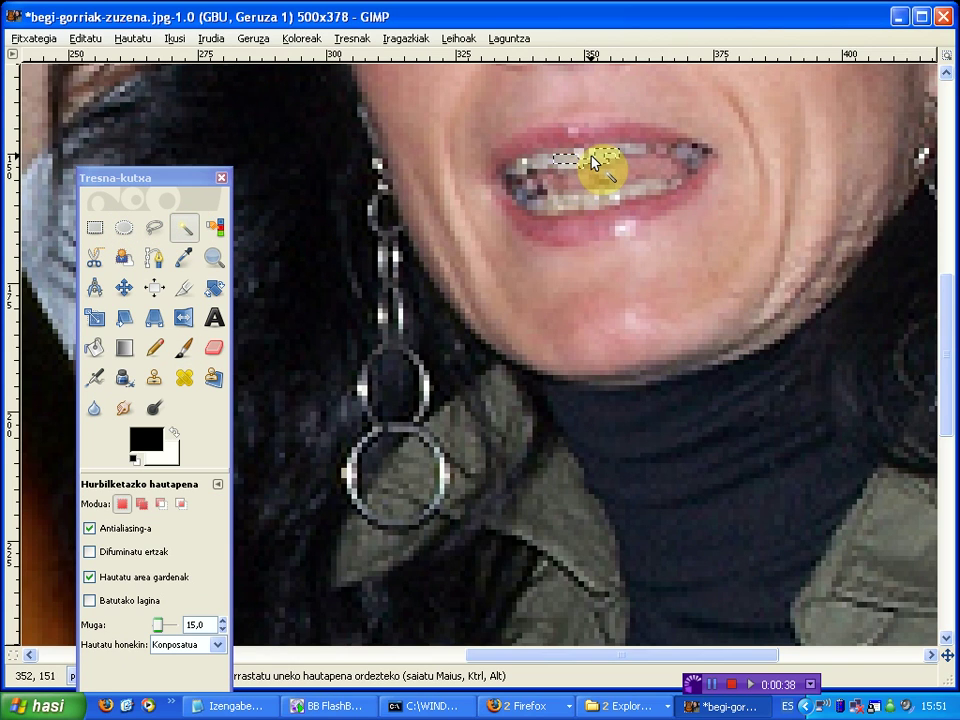
Duplicate the Atzeko planoa layer and make the copy the active layer
{"action": "key", "text": "ctrl"}
{"action": "key", "text": "ctrl+l"}
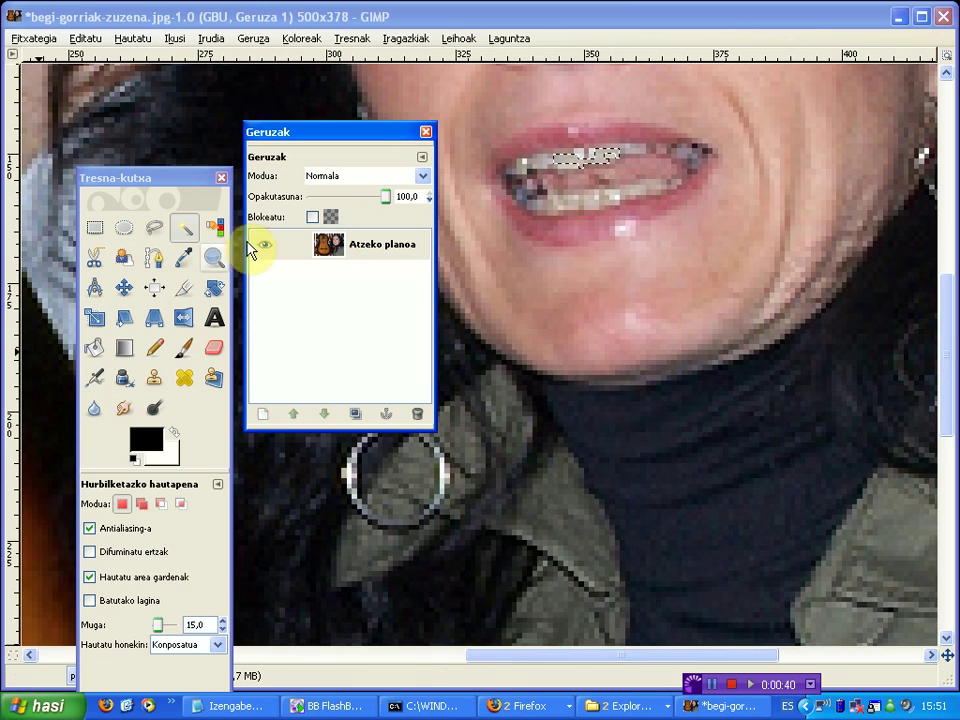
{"action": "left_click", "coordinate": [355, 413]}
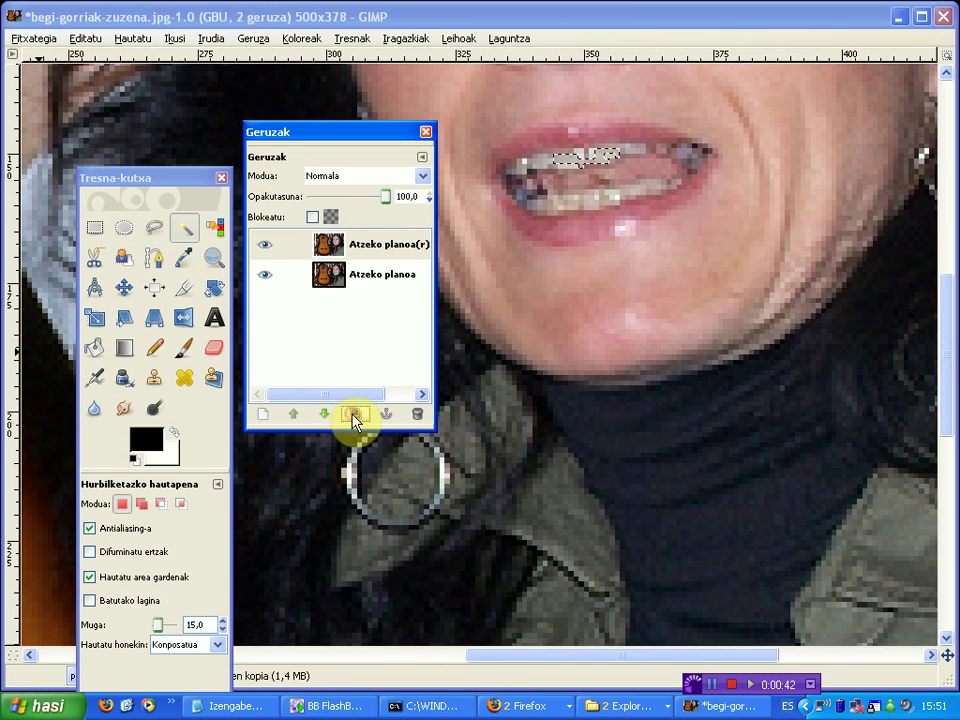
{"action": "left_click", "coordinate": [363, 262]}
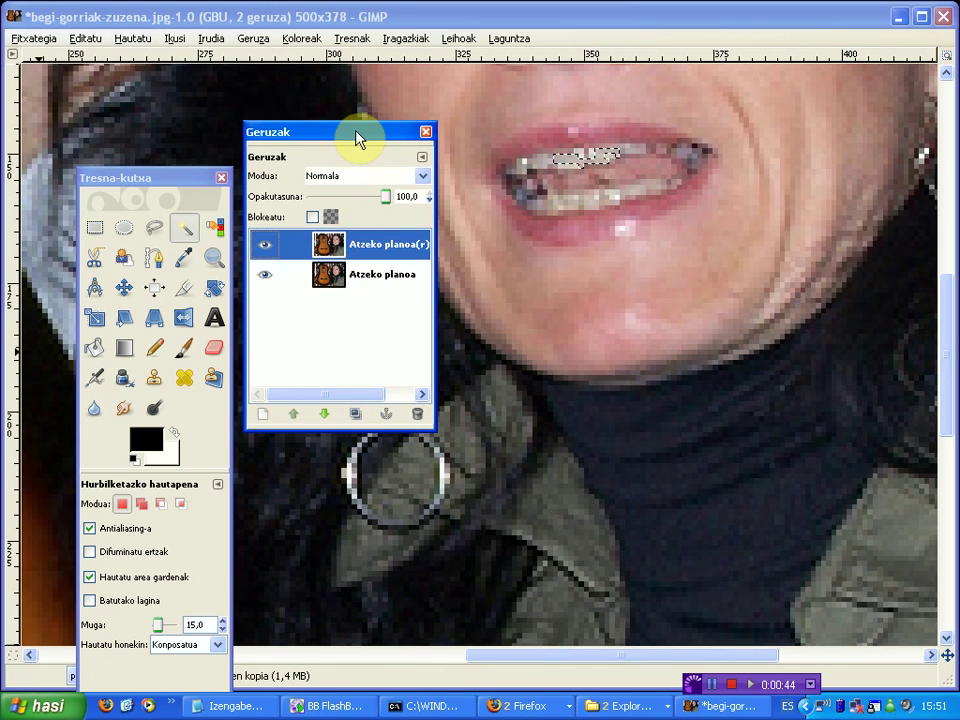
{"action": "left_click_drag", "start_coordinate": [358, 136], "coordinate": [323, 450]}
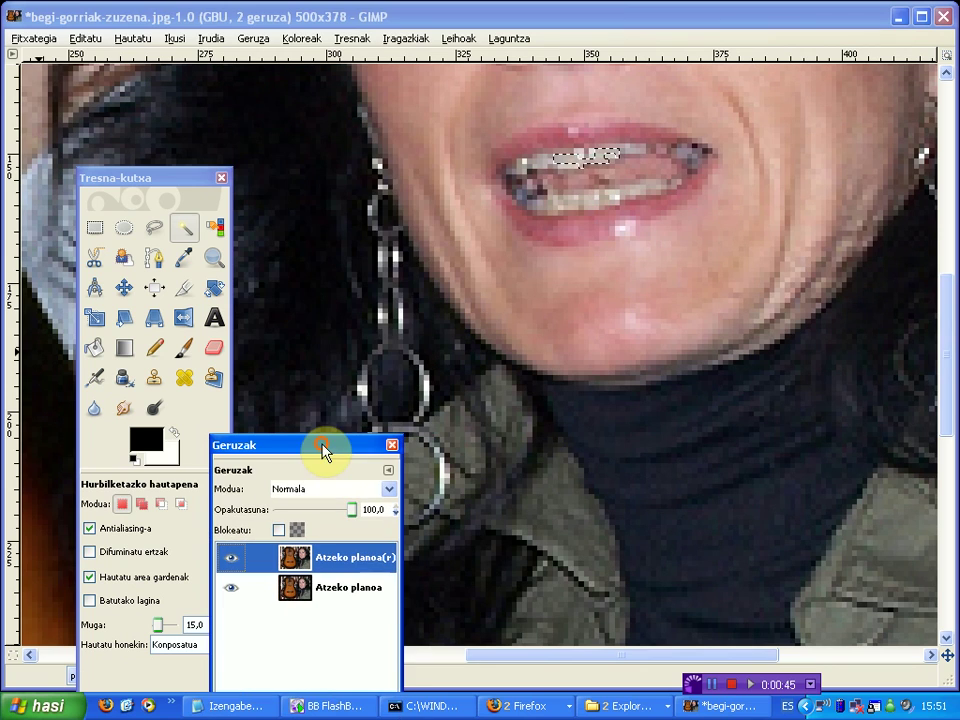
Select the upper and lower teeth with Fuzzy Select, adding each further area to the current selection
{"action": "left_click", "coordinate": [546, 163]}
{"action": "mouse_move", "coordinate": [546, 162]}
{"action": "left_mouse_down"}
{"action": "mouse_move", "coordinate": [579, 157]}
{"action": "mouse_move", "coordinate": [555, 163]}
{"action": "left_mouse_up"}
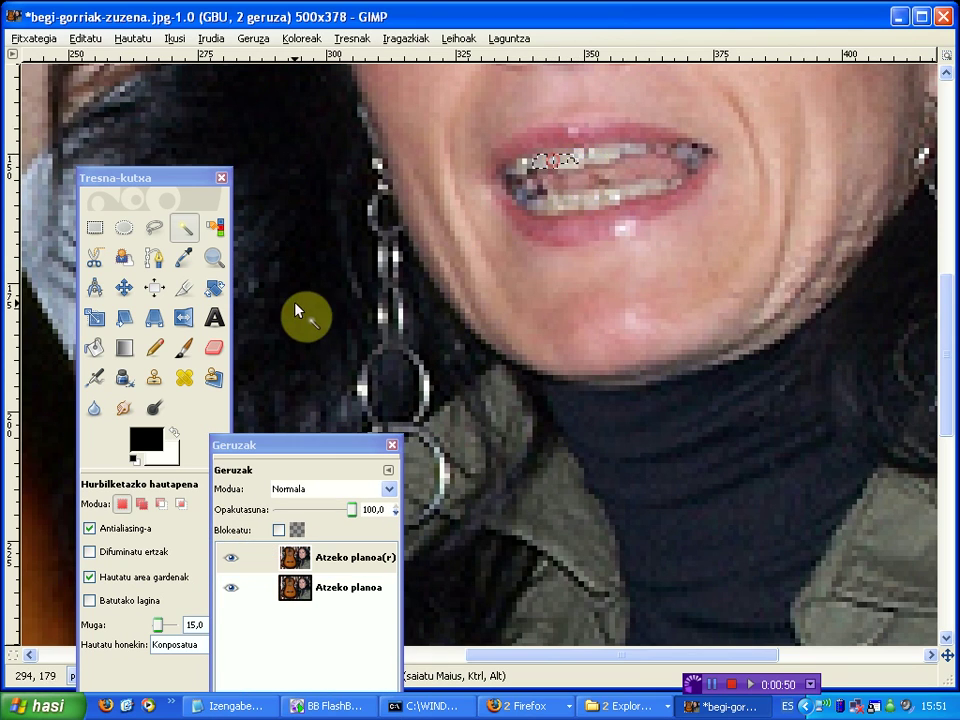
{"action": "left_click", "coordinate": [139, 504]}
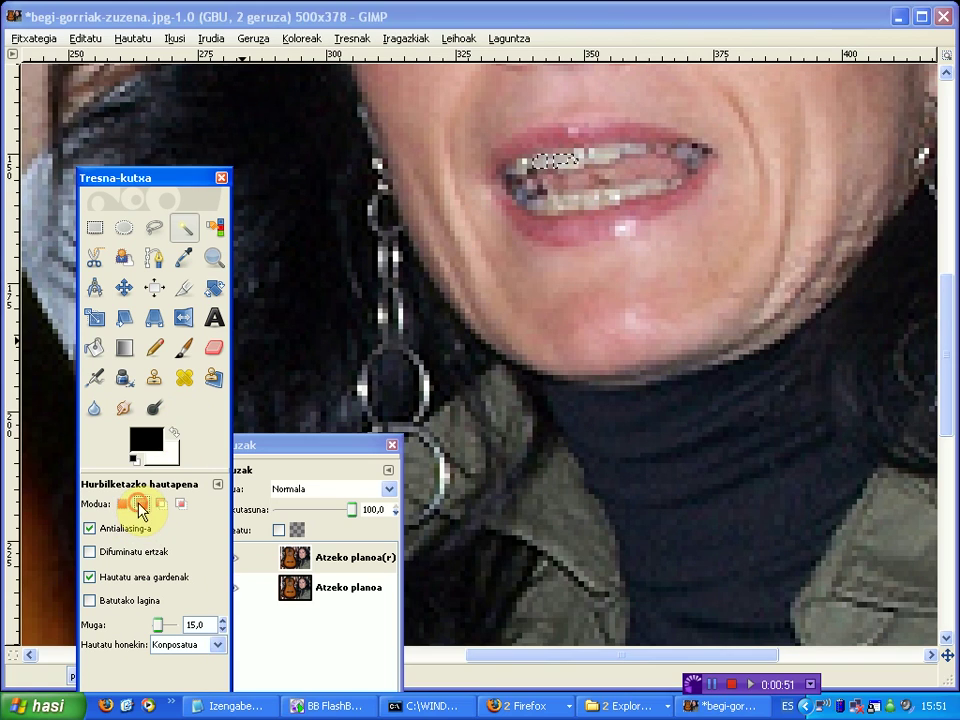
{"action": "left_click", "coordinate": [580, 162]}
{"action": "left_click_drag", "start_coordinate": [590, 162], "coordinate": [690, 167]}
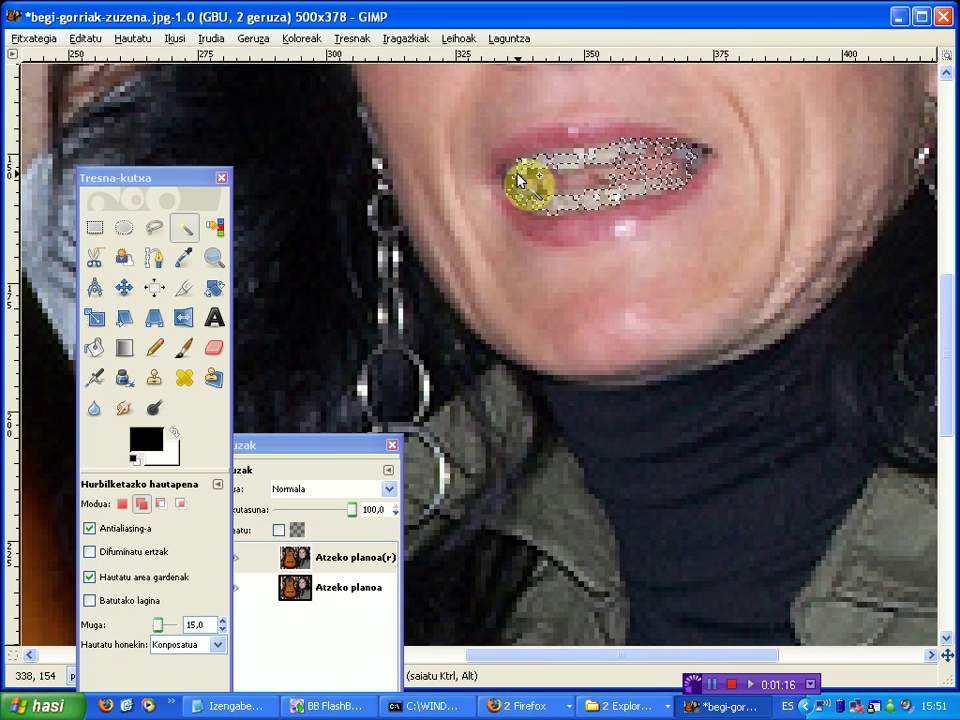
Turn on the quick mask and erase it over the missed parts of the teeth using the Eraser with the Circle (03) brush
{"action": "left_click", "coordinate": [12, 656]}
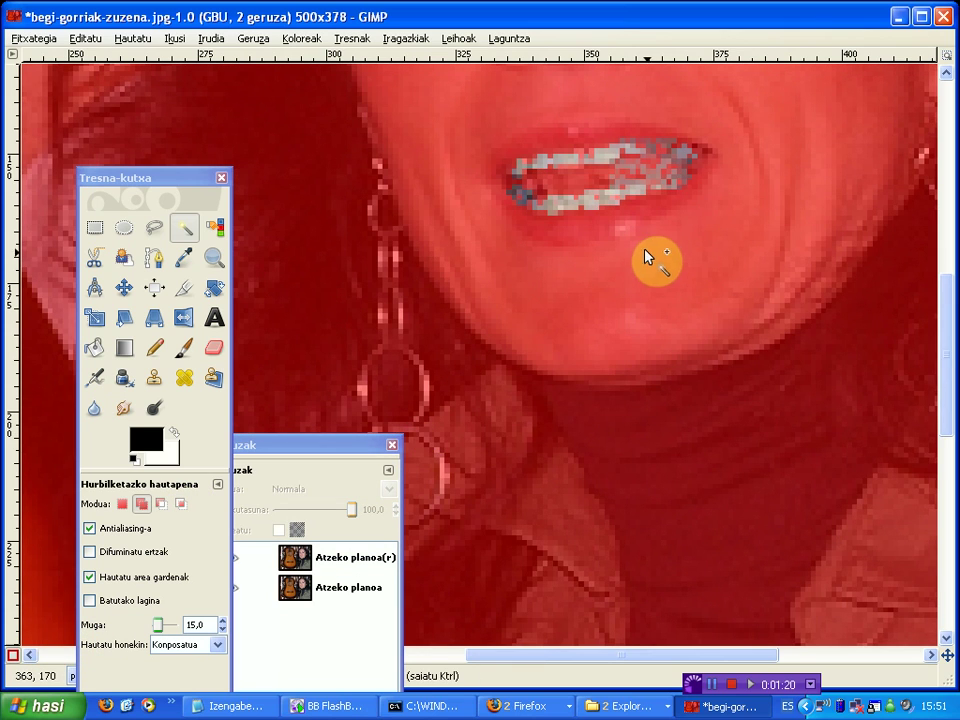
{"action": "left_click", "coordinate": [214, 347]}
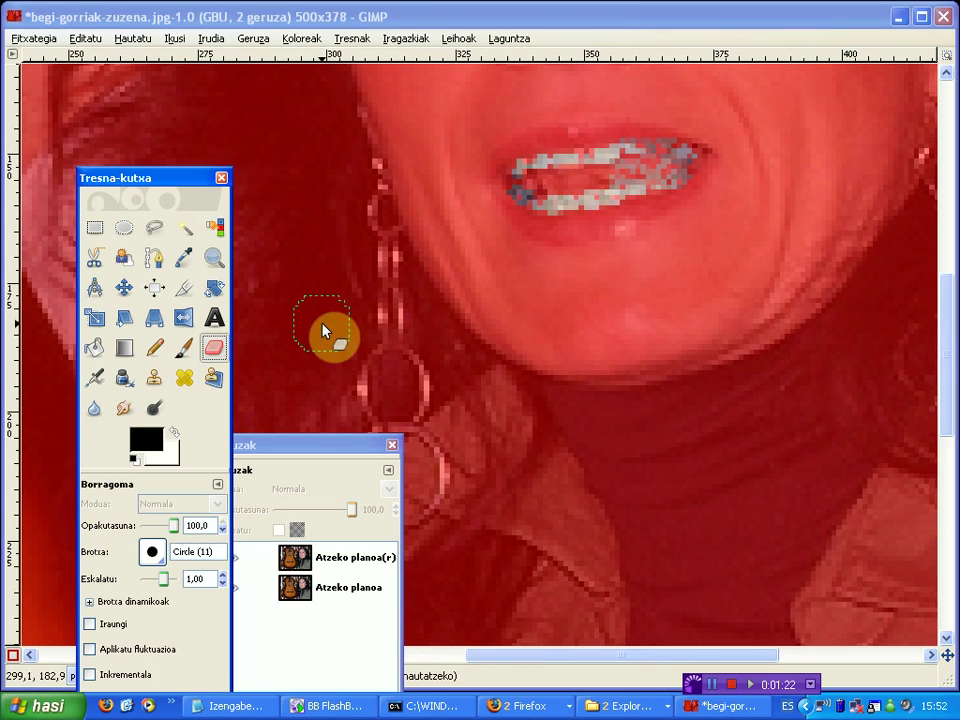
{"action": "left_click", "coordinate": [151, 552]}
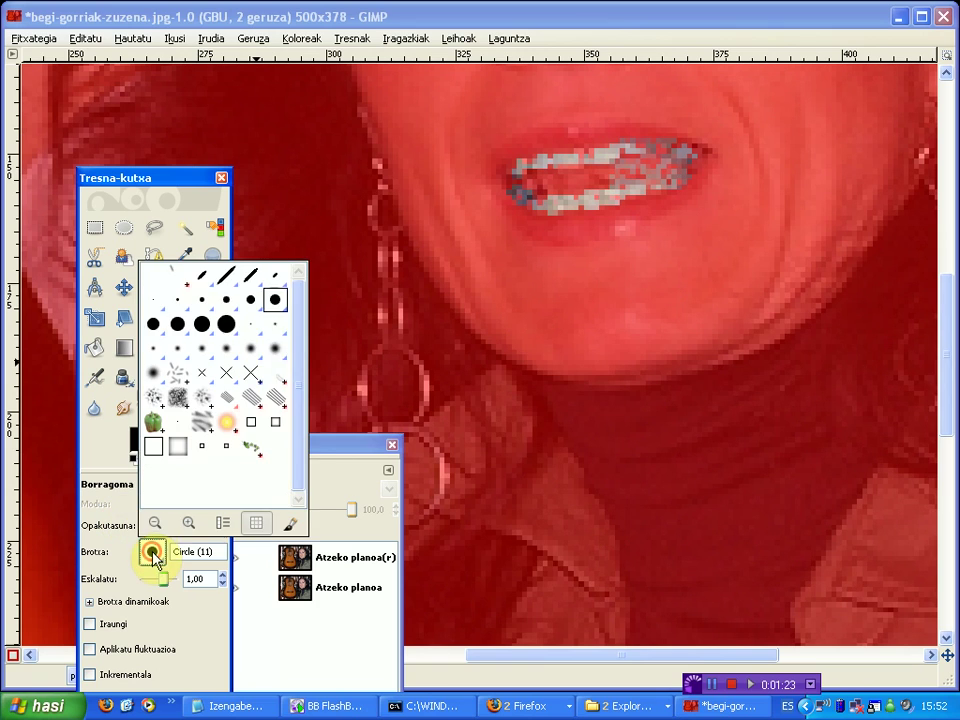
{"action": "left_click", "coordinate": [200, 310]}
{"action": "left_click", "coordinate": [152, 553]}
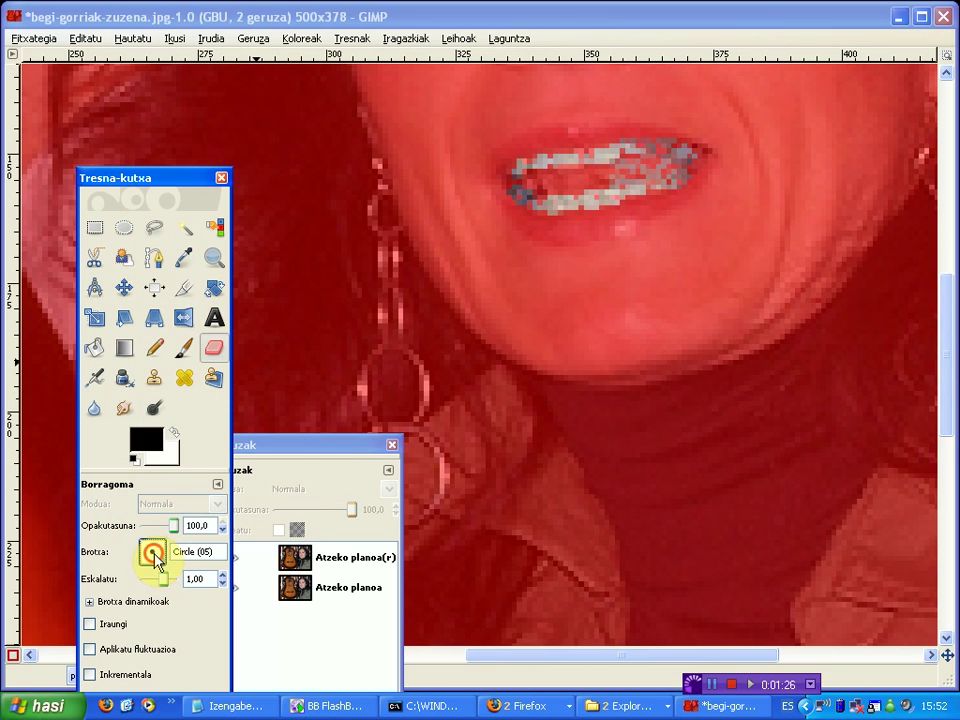
{"action": "left_click", "coordinate": [176, 306]}
{"action": "mouse_move", "coordinate": [591, 178]}
{"action": "left_mouse_down"}
{"action": "mouse_move", "coordinate": [543, 162]}
{"action": "mouse_move", "coordinate": [633, 147]}
{"action": "mouse_move", "coordinate": [696, 160]}
{"action": "mouse_move", "coordinate": [651, 190]}
{"action": "mouse_move", "coordinate": [557, 207]}
{"action": "mouse_move", "coordinate": [531, 202]}
{"action": "mouse_move", "coordinate": [510, 178]}
{"action": "mouse_move", "coordinate": [574, 151]}
{"action": "mouse_move", "coordinate": [664, 153]}
{"action": "left_mouse_up"}
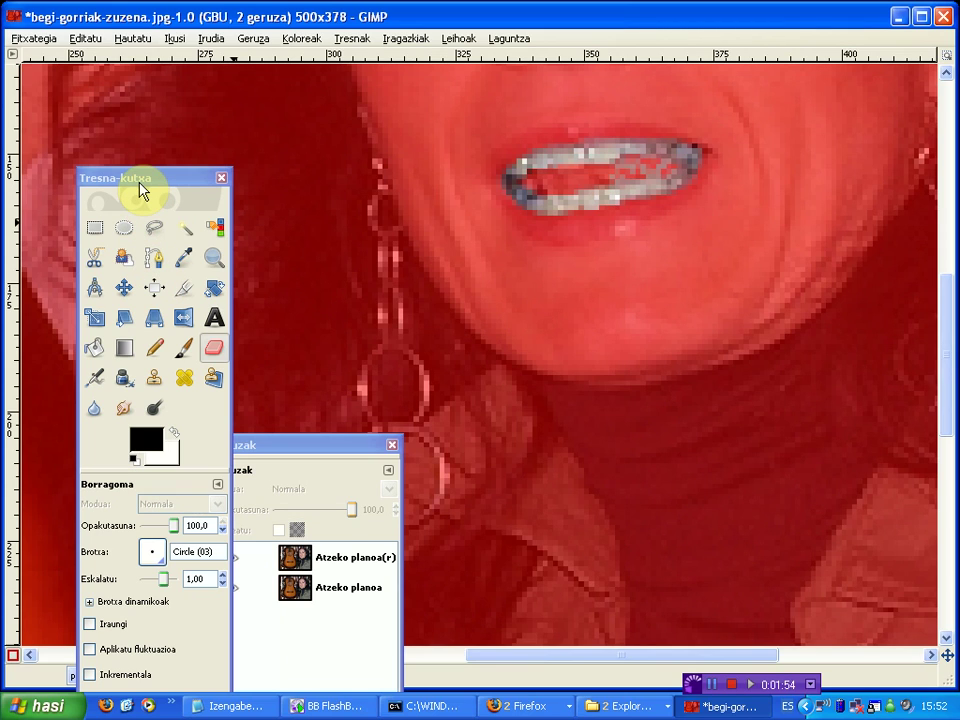
Refine the quick mask with the Eraser, swapping foreground and background colours to cover the gap between the teeth rows and correct the teeth's edges
{"action": "left_click", "coordinate": [172, 433]}
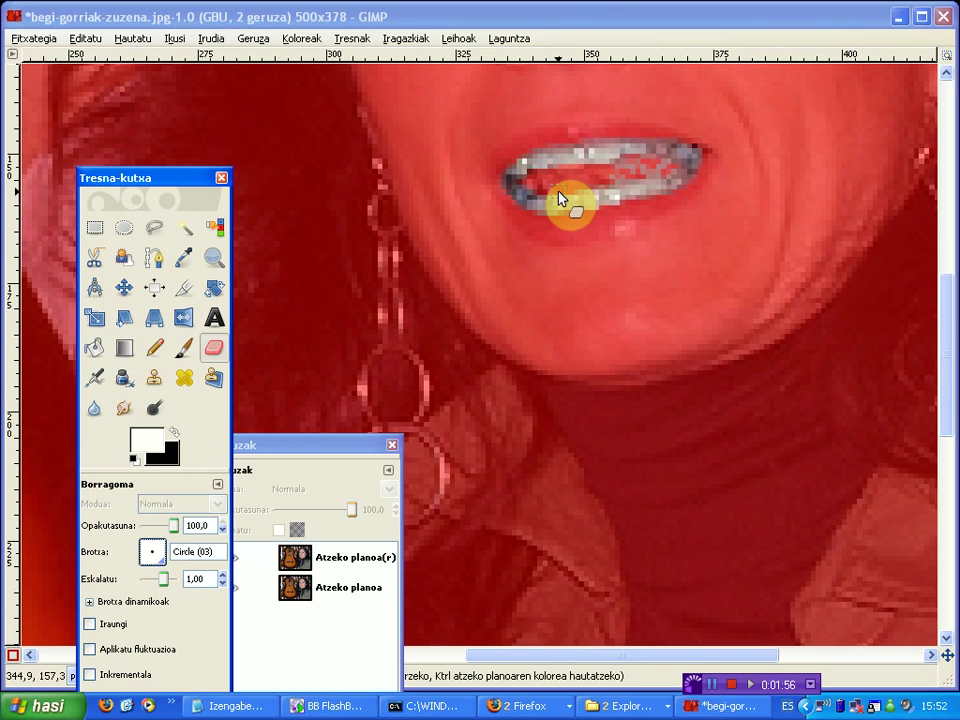
{"action": "mouse_move", "coordinate": [560, 200]}
{"action": "left_mouse_down"}
{"action": "mouse_move", "coordinate": [553, 184]}
{"action": "mouse_move", "coordinate": [615, 171]}
{"action": "mouse_move", "coordinate": [656, 178]}
{"action": "mouse_move", "coordinate": [570, 195]}
{"action": "left_mouse_up"}
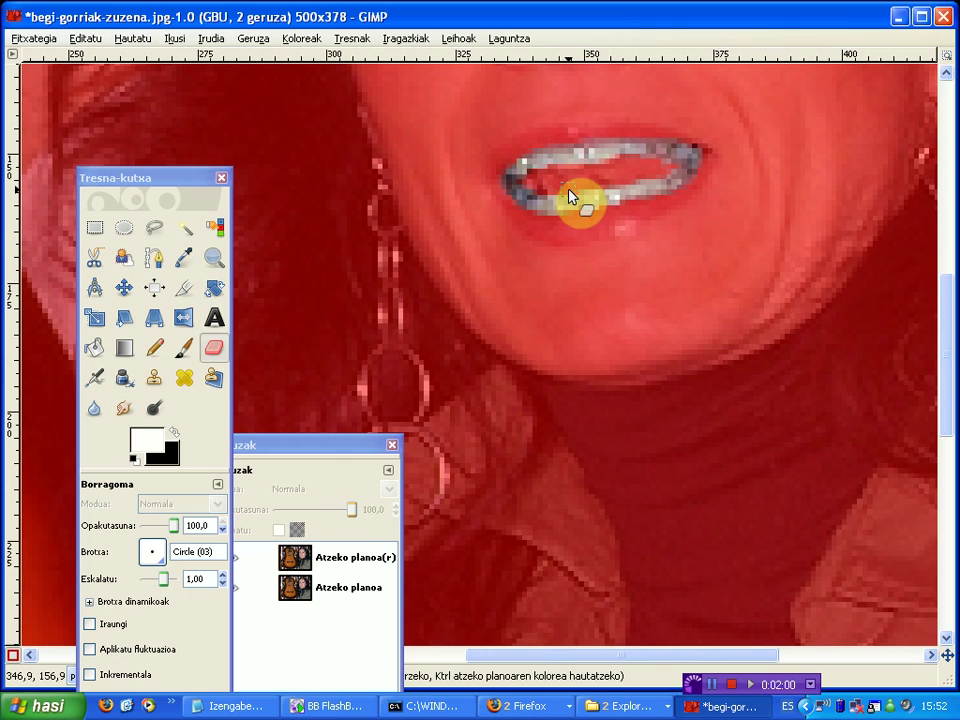
{"action": "left_click", "coordinate": [176, 435]}
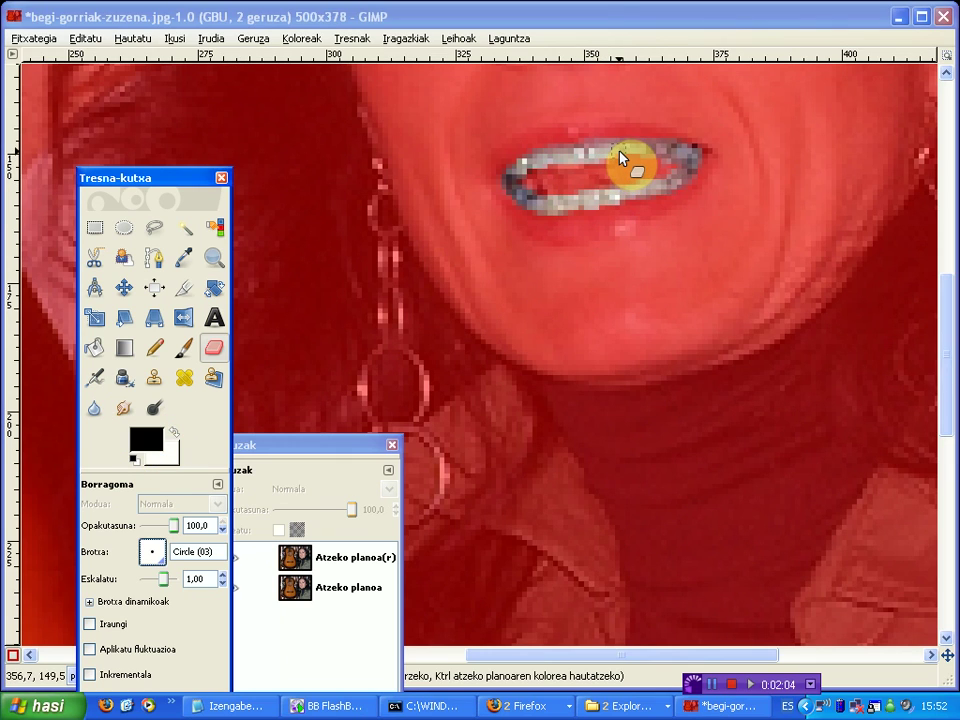
{"action": "left_click_drag", "start_coordinate": [617, 157], "coordinate": [512, 190]}
{"action": "left_click", "coordinate": [174, 433]}
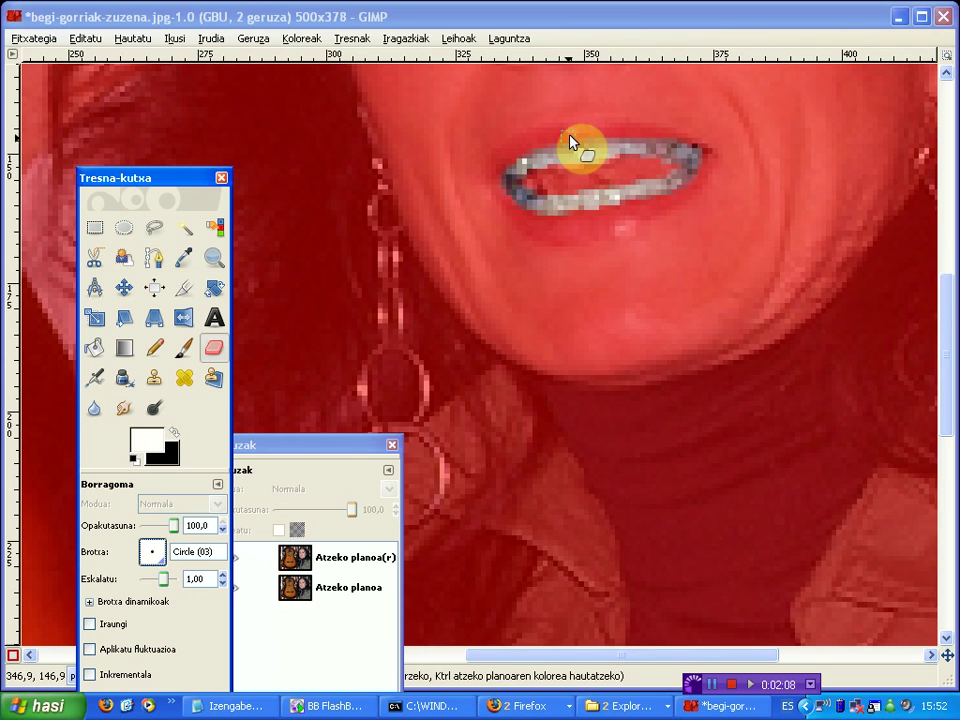
{"action": "mouse_move", "coordinate": [582, 143]}
{"action": "left_mouse_down"}
{"action": "mouse_move", "coordinate": [671, 130]}
{"action": "mouse_move", "coordinate": [622, 131]}
{"action": "mouse_move", "coordinate": [624, 148]}
{"action": "mouse_move", "coordinate": [498, 187]}
{"action": "mouse_move", "coordinate": [336, 270]}
{"action": "mouse_move", "coordinate": [528, 170]}
{"action": "mouse_move", "coordinate": [660, 150]}
{"action": "left_mouse_up"}
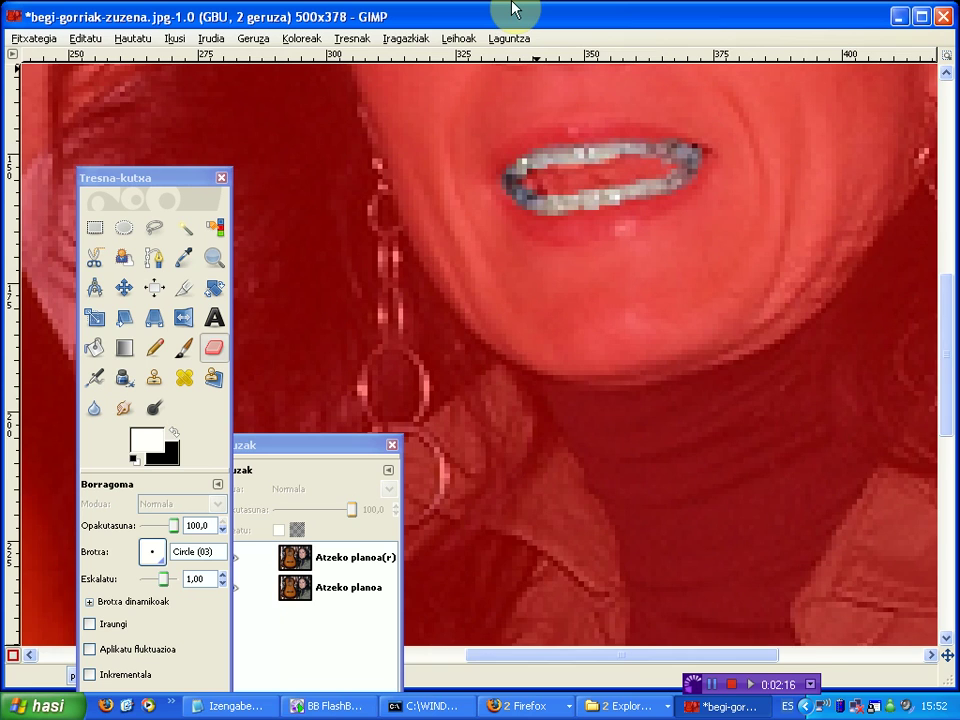
Turn the quick mask back into a selection and feather it by 5 pixels
{"action": "key", "text": "minus"}
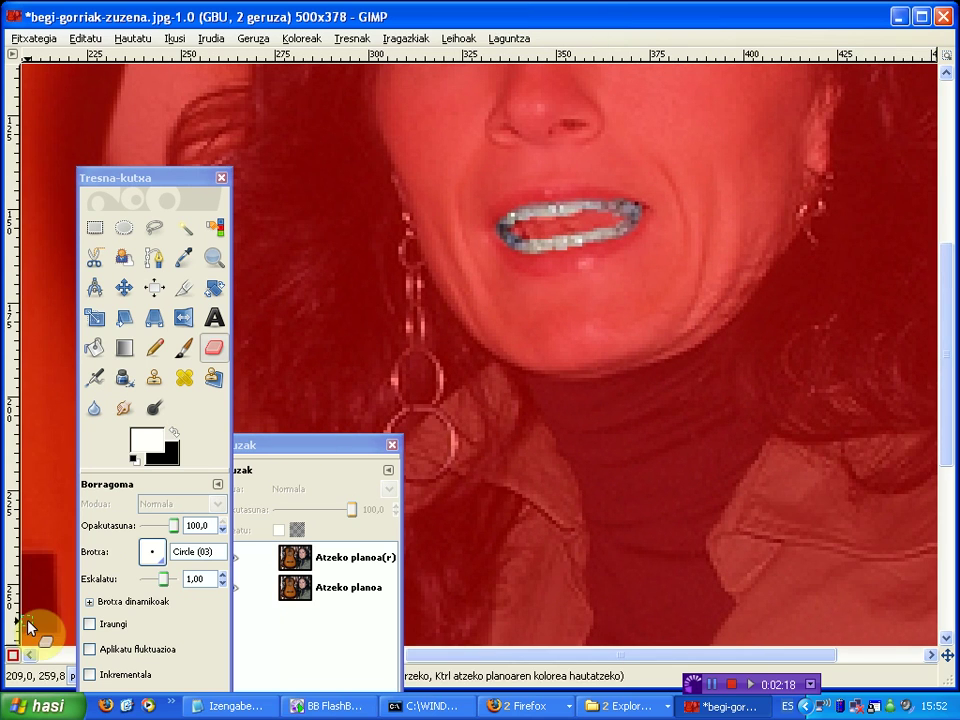
{"action": "left_click", "coordinate": [14, 655]}
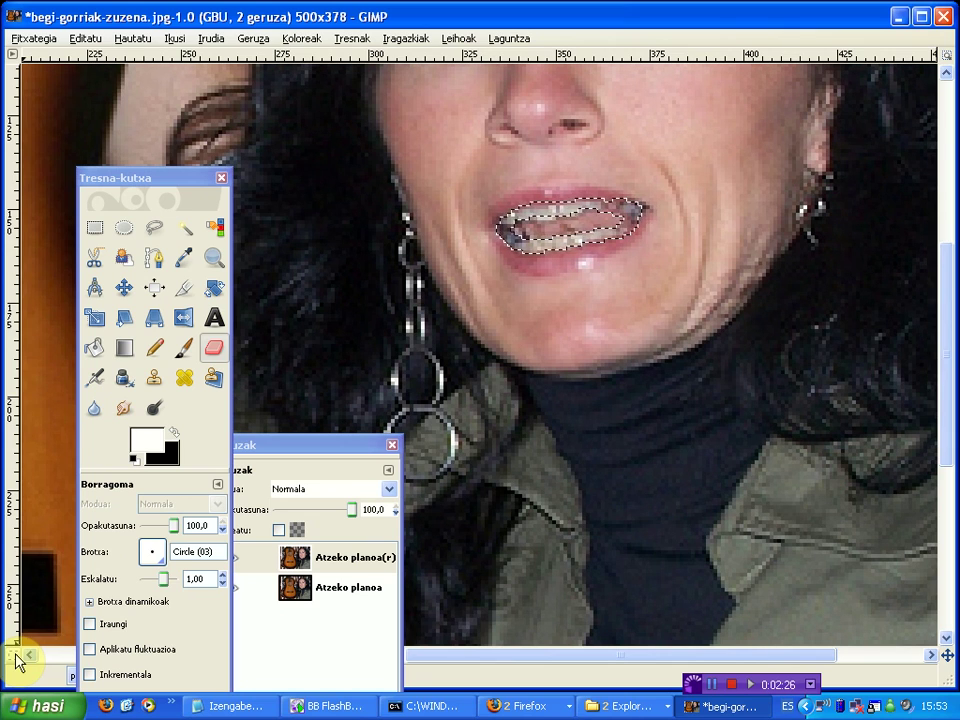
{"action": "left_click", "coordinate": [133, 42]}
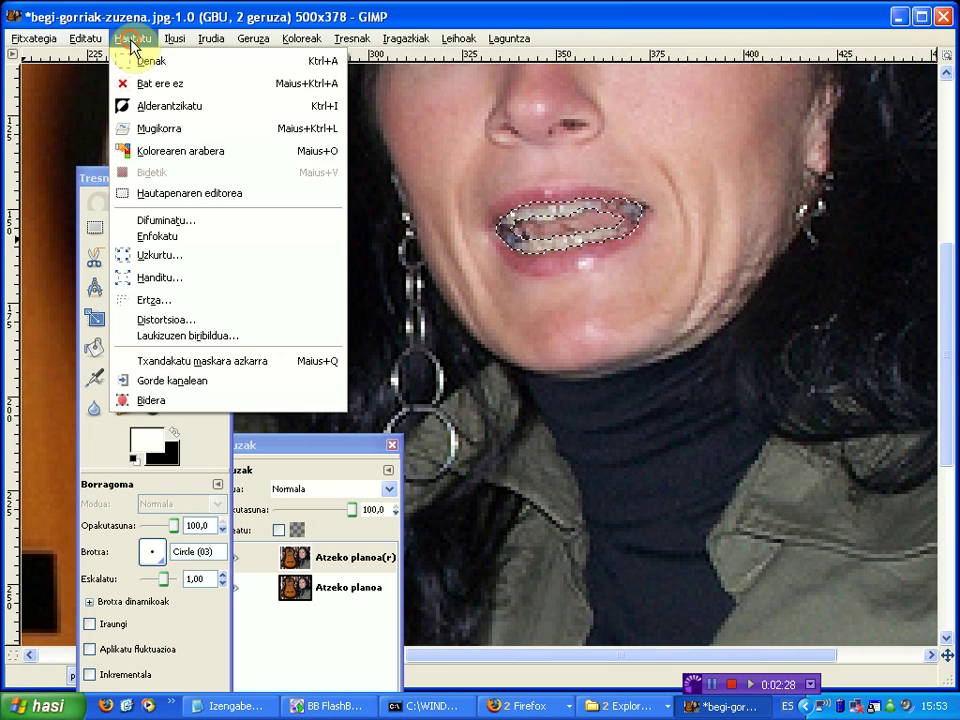
{"action": "left_click", "coordinate": [157, 222]}
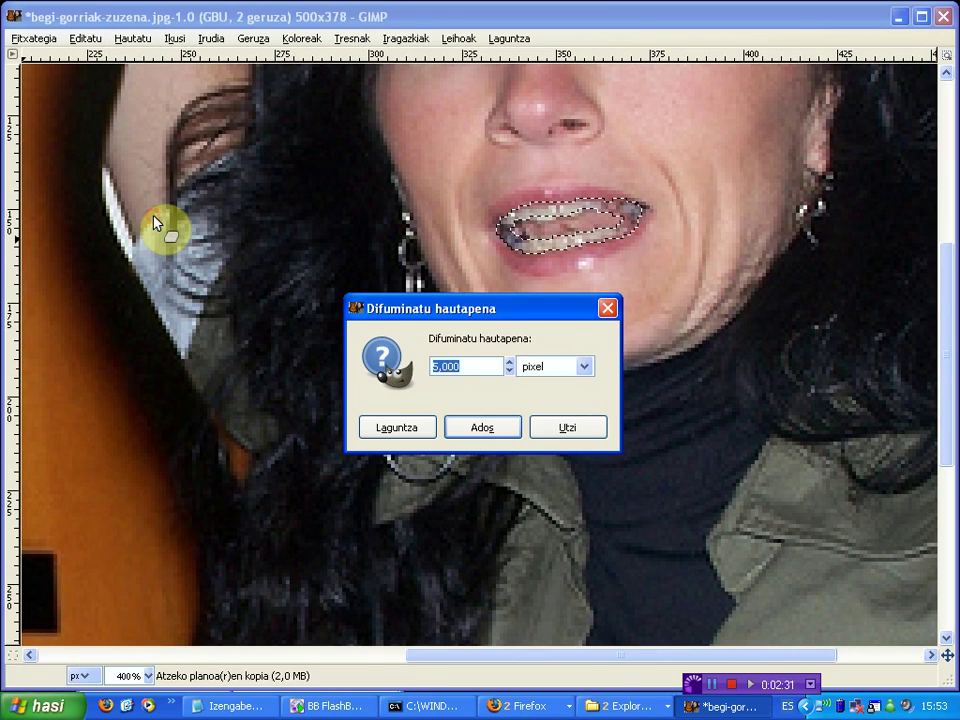
{"action": "left_click", "coordinate": [482, 429]}
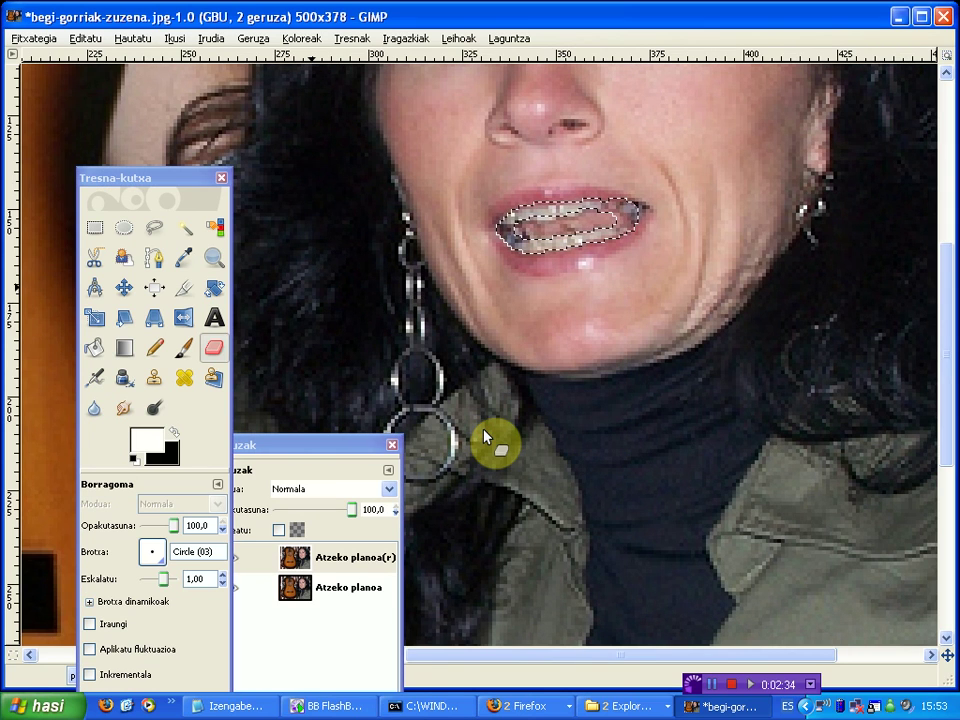
Apply a Hue-Saturation adjustment to the selected teeth with lightness 30 and saturation -70
{"action": "left_click", "coordinate": [352, 40]}
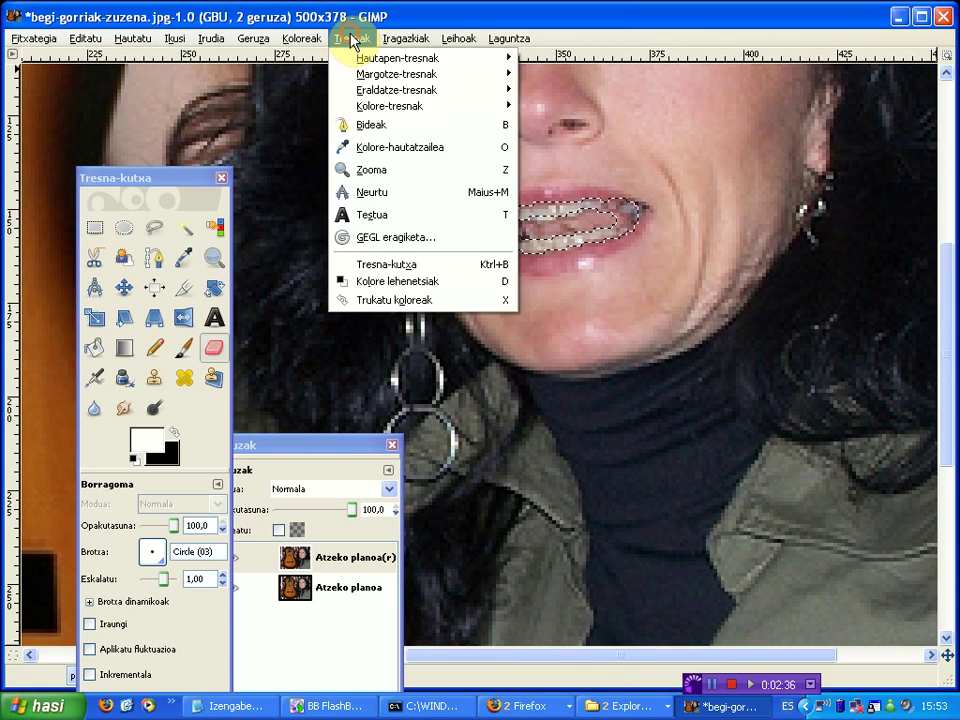
{"action": "mouse_move", "coordinate": [300, 40]}
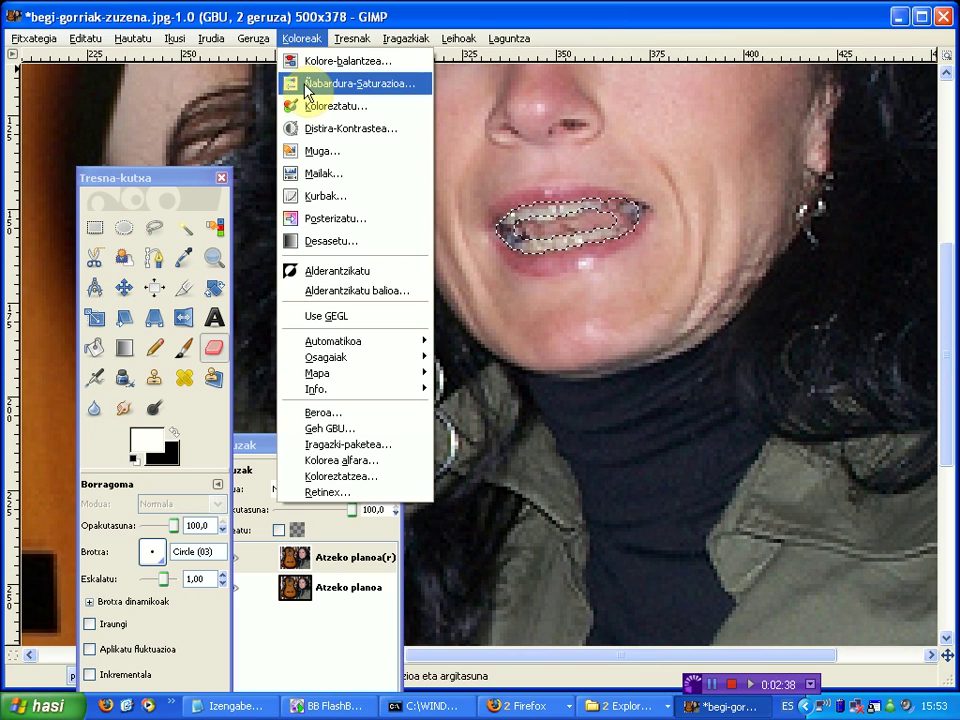
{"action": "left_click", "coordinate": [308, 88]}
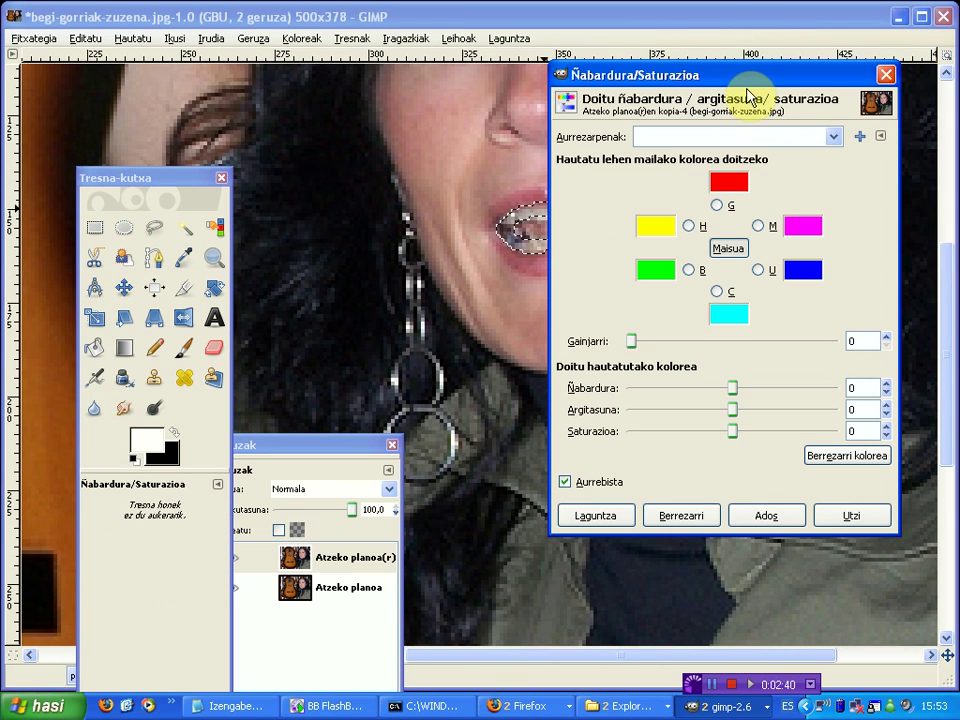
{"action": "left_click_drag", "start_coordinate": [741, 78], "coordinate": [321, 95]}
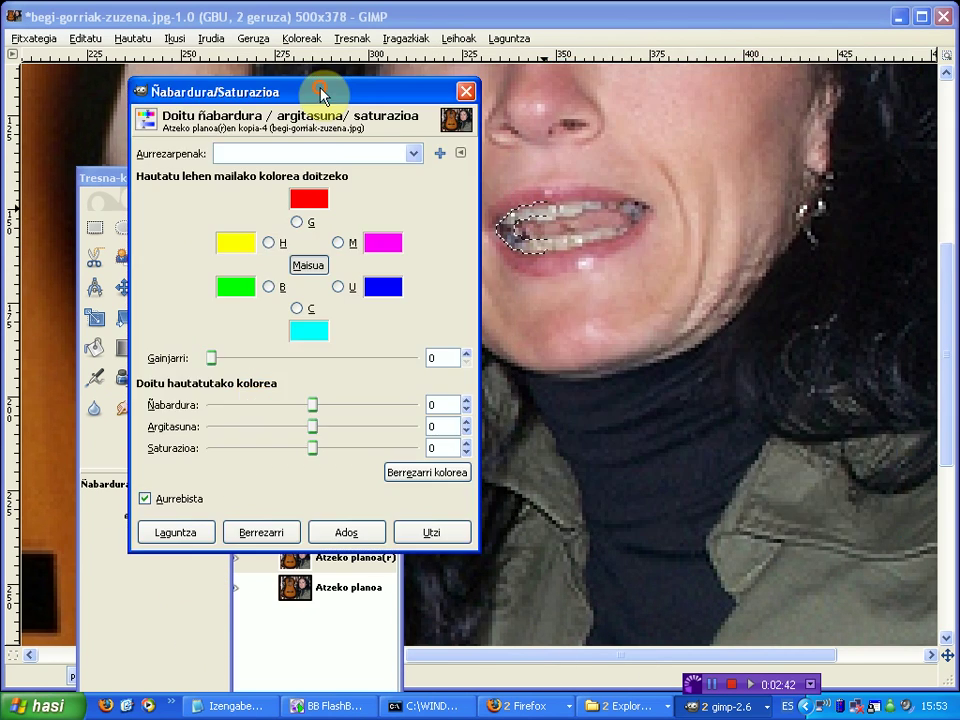
{"action": "left_click", "coordinate": [437, 427]}
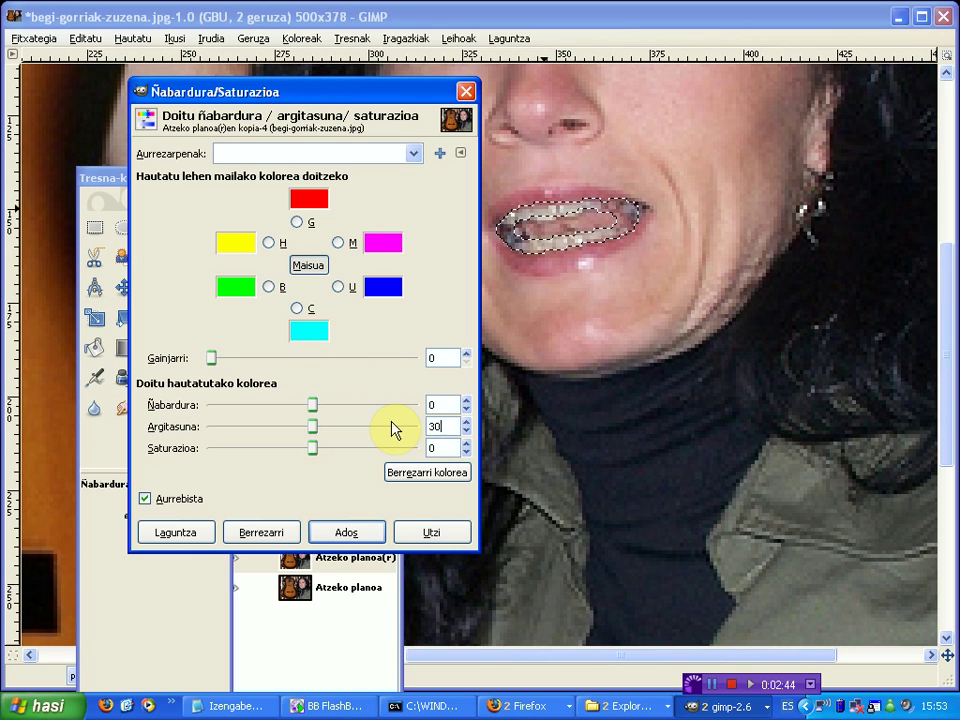
{"action": "key", "text": "Return"}
{"action": "left_click", "coordinate": [445, 448]}
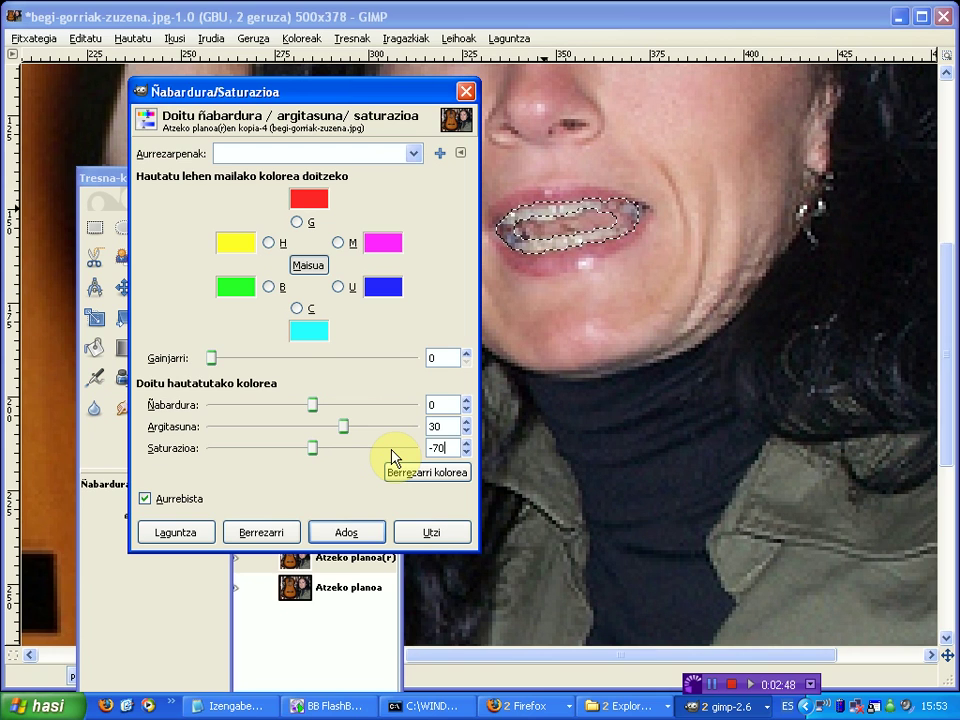
{"action": "key", "text": "Return"}
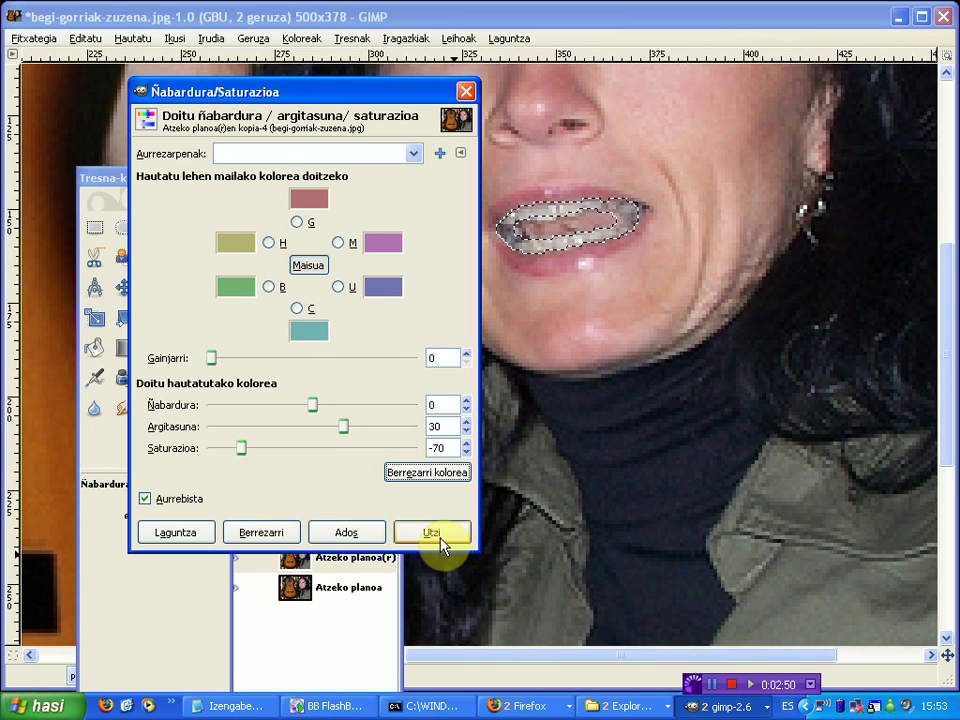
{"action": "left_click", "coordinate": [356, 537]}
Compare the whole photo before and after whitening by repeatedly hiding and showing the duplicate layer
{"action": "left_click_drag", "start_coordinate": [317, 450], "coordinate": [318, 318]}
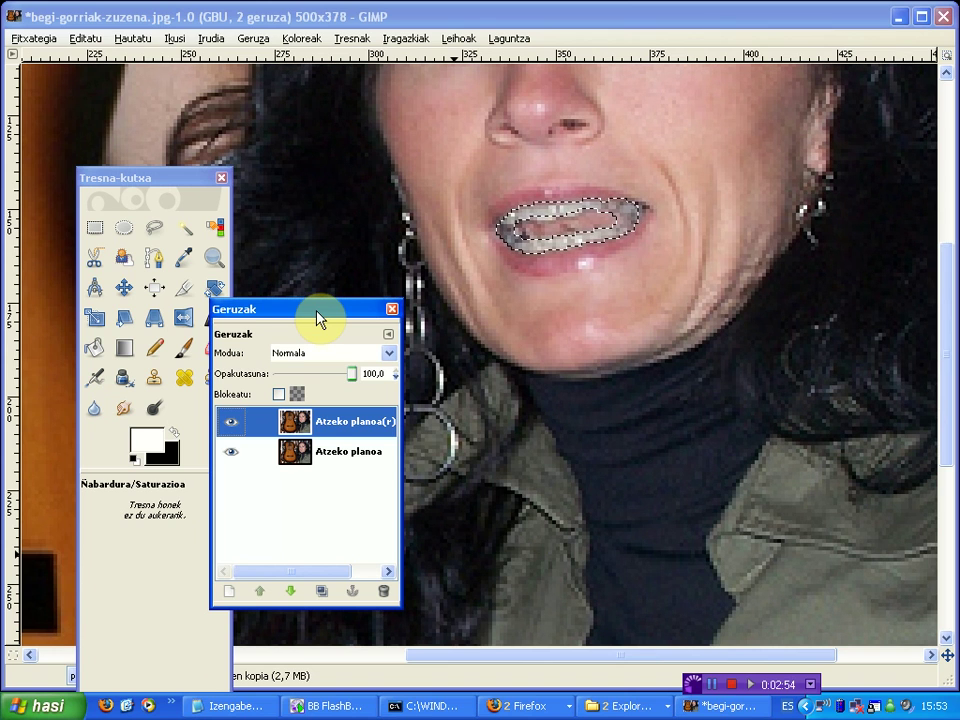
{"action": "left_click", "coordinate": [433, 12]}
{"action": "key", "text": "minus"}
{"action": "key", "text": "minus"}
{"action": "key", "text": "minus"}
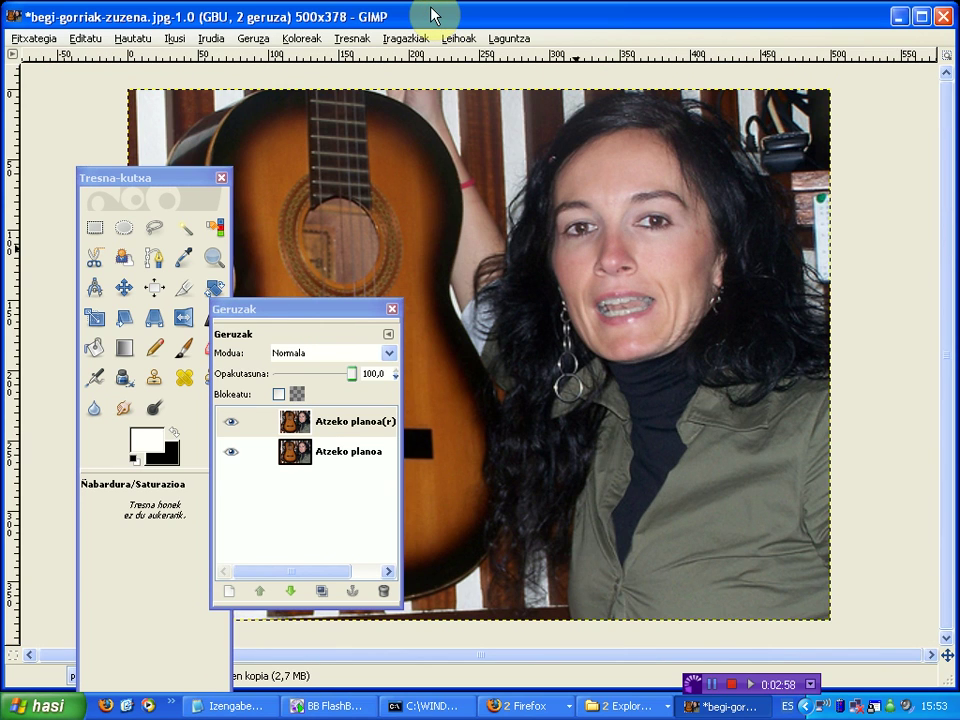
{"action": "left_click", "coordinate": [229, 424]}
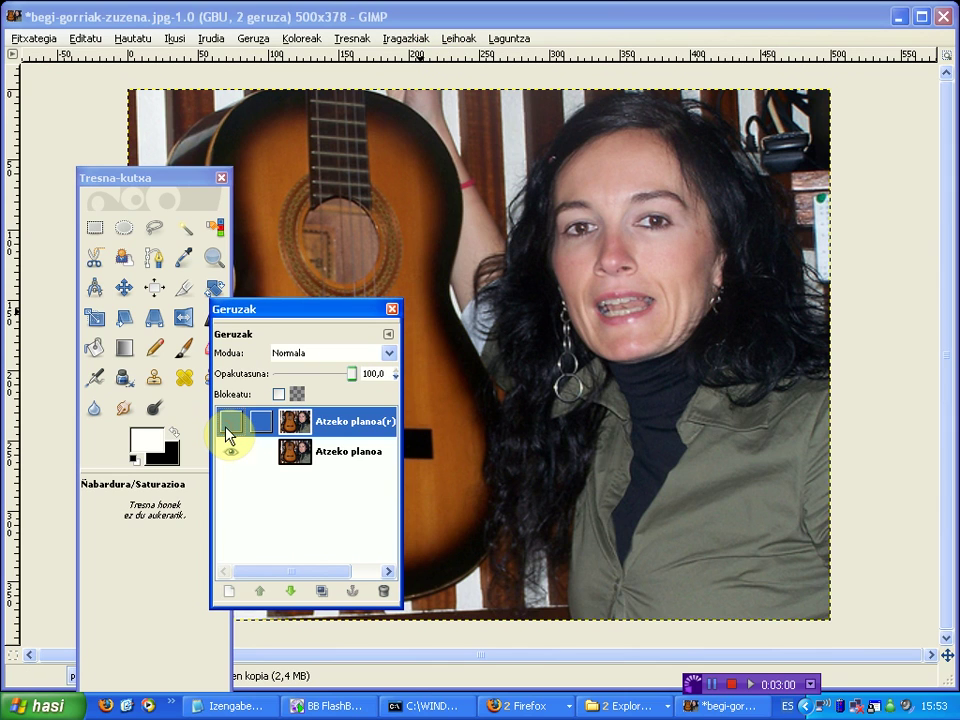
{"action": "left_click", "coordinate": [227, 426]}
{"action": "left_click", "coordinate": [229, 424]}
{"action": "left_click", "coordinate": [229, 424]}
{"action": "left_click", "coordinate": [229, 424]}
{"action": "left_click", "coordinate": [229, 424]}
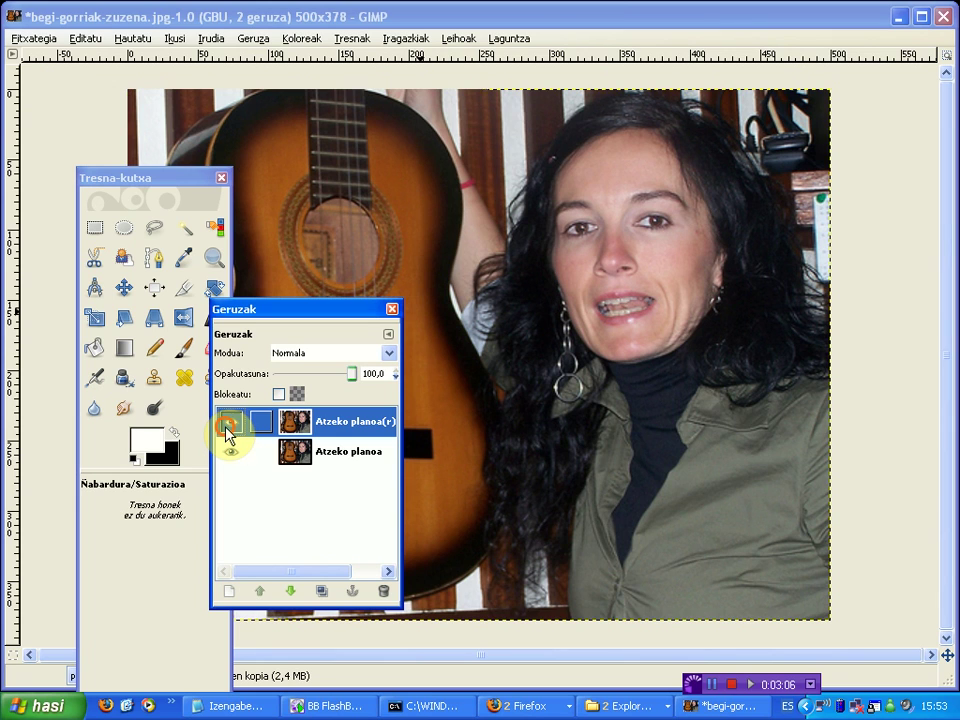
Start saving a copy of the image in the begigorriakkendu folder, naming it begi-gorriak-zuzena-hortz-txuriekin.jpg
{"action": "left_click", "coordinate": [33, 40]}
{"action": "left_click", "coordinate": [52, 206]}
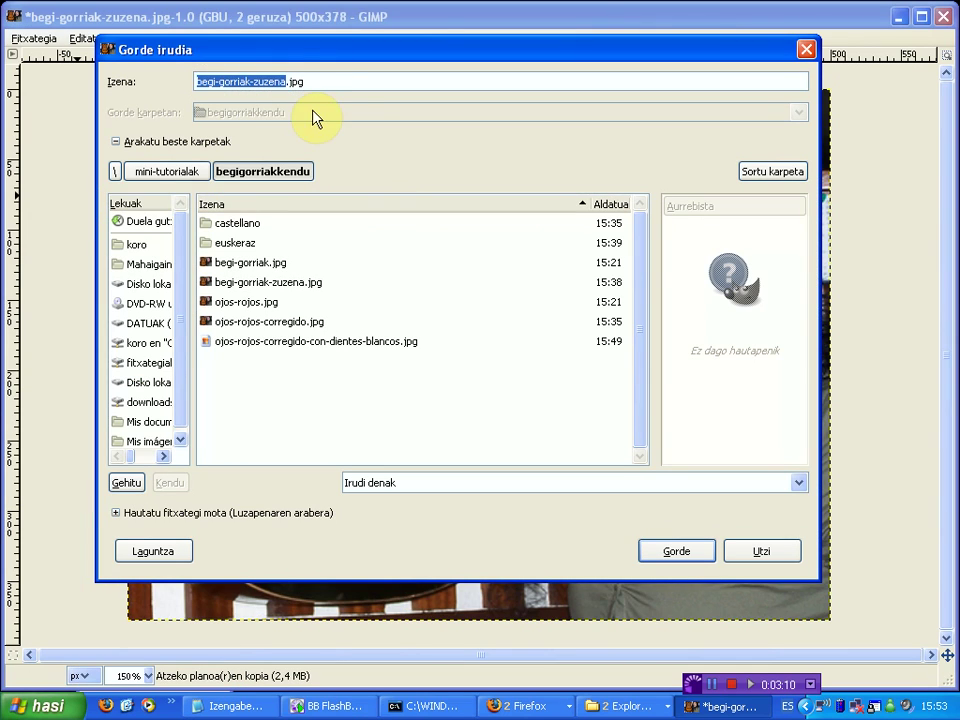
{"action": "left_click", "coordinate": [288, 80]}
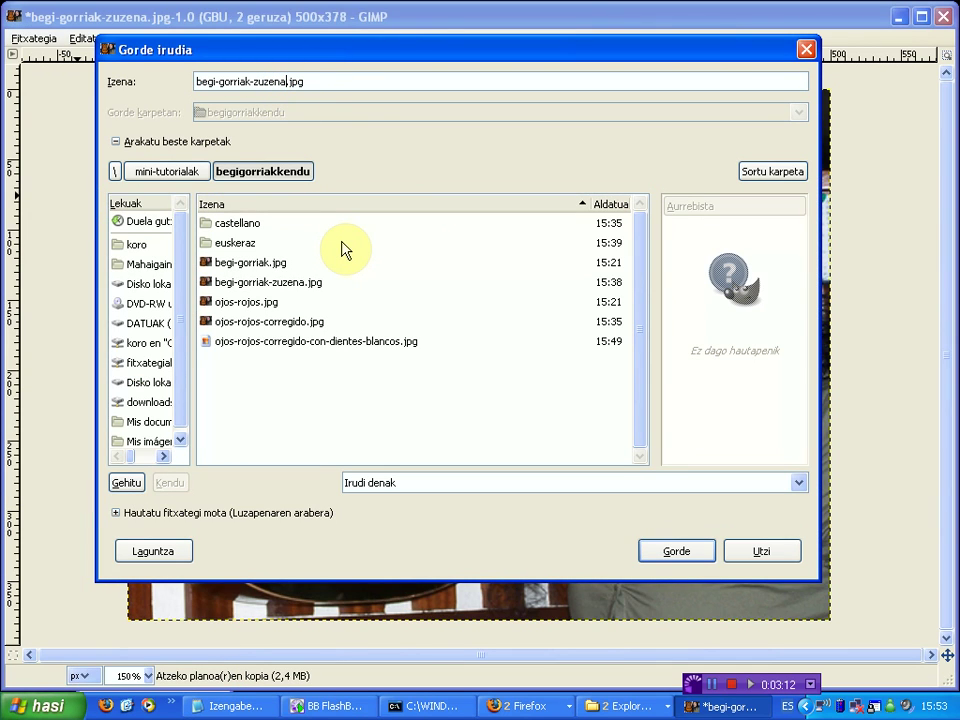
{"action": "type", "text": "-hortz-zuriek"}
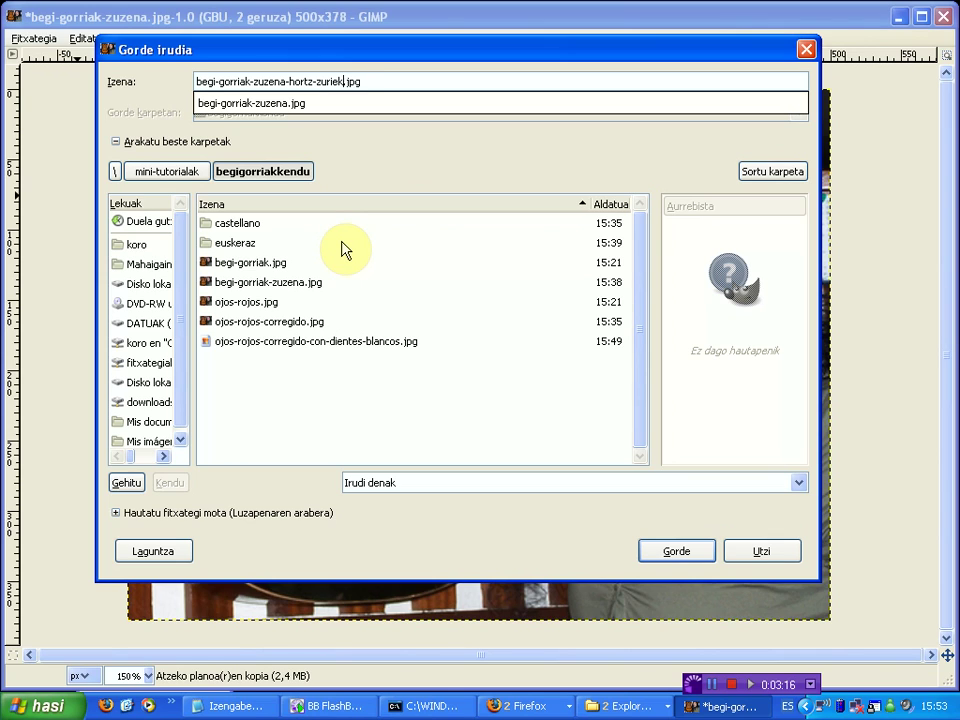
{"action": "key", "text": "Left"}
{"action": "key", "text": "Left"}
{"action": "key", "text": "Left"}
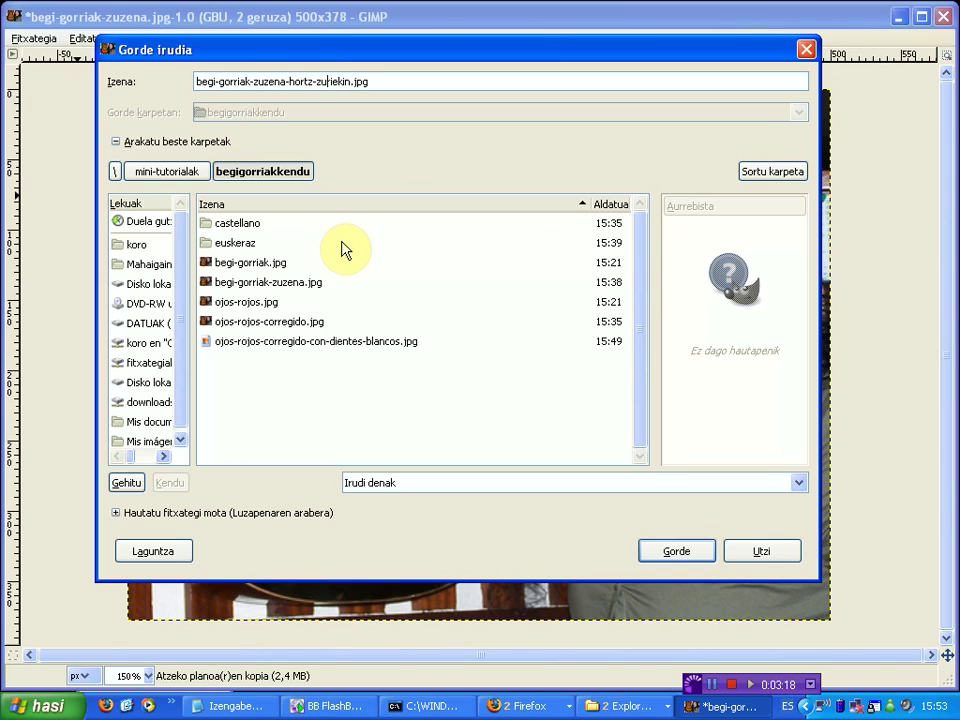
{"action": "key", "text": "BackSpace"}
{"action": "type", "text": "tx"}
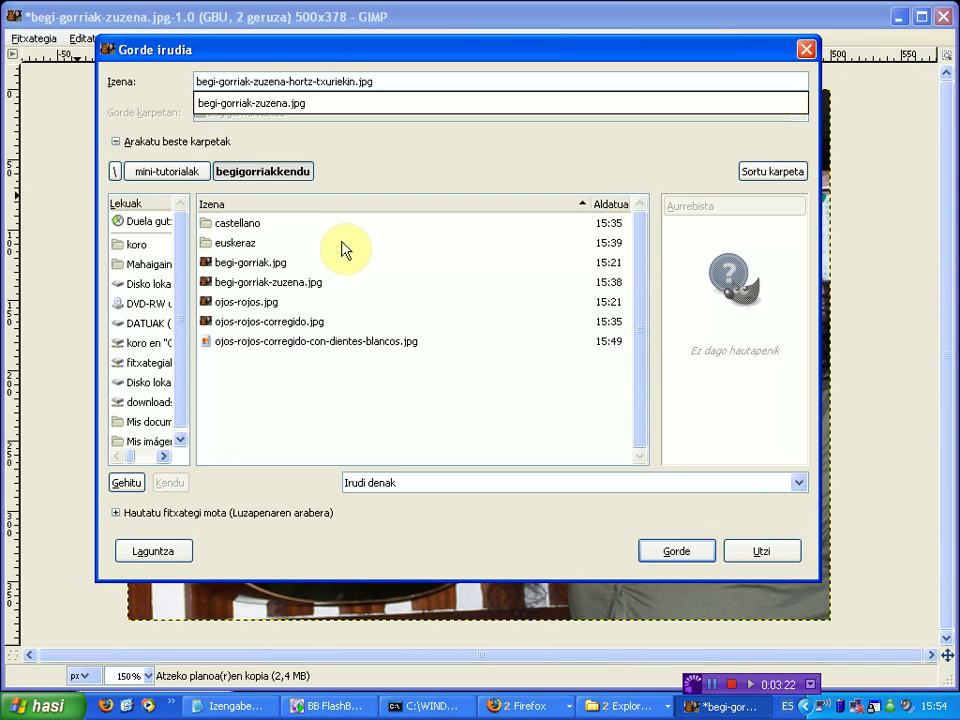
Export the copy as a JPEG by merging the visible layers, and save it at quality 100
{"action": "key", "text": "Return"}
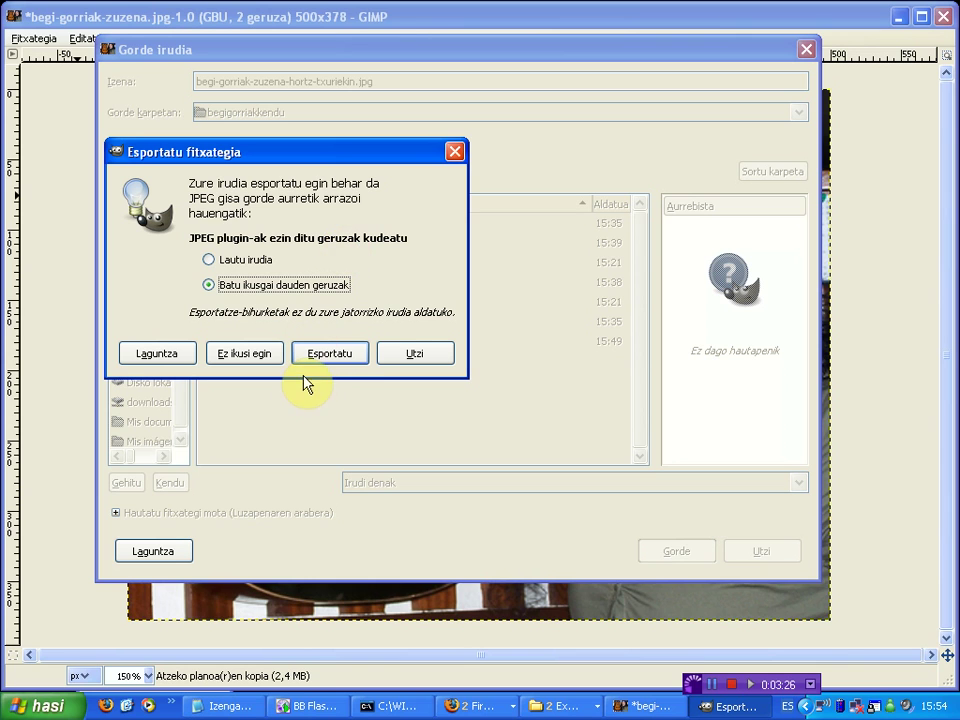
{"action": "left_click", "coordinate": [343, 355]}
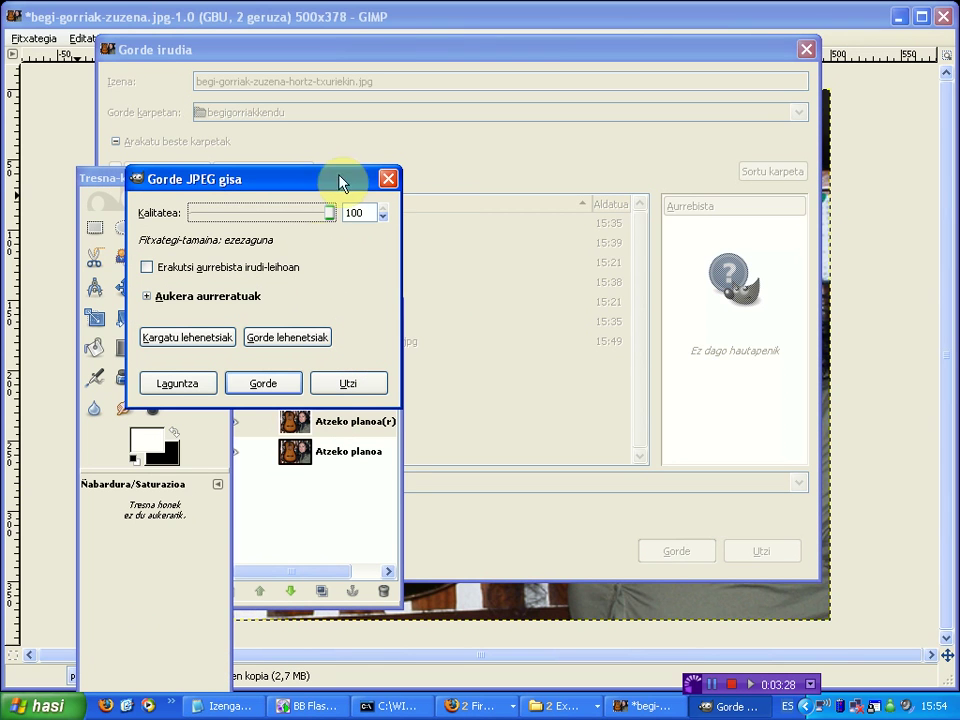
{"action": "left_click", "coordinate": [268, 383]}
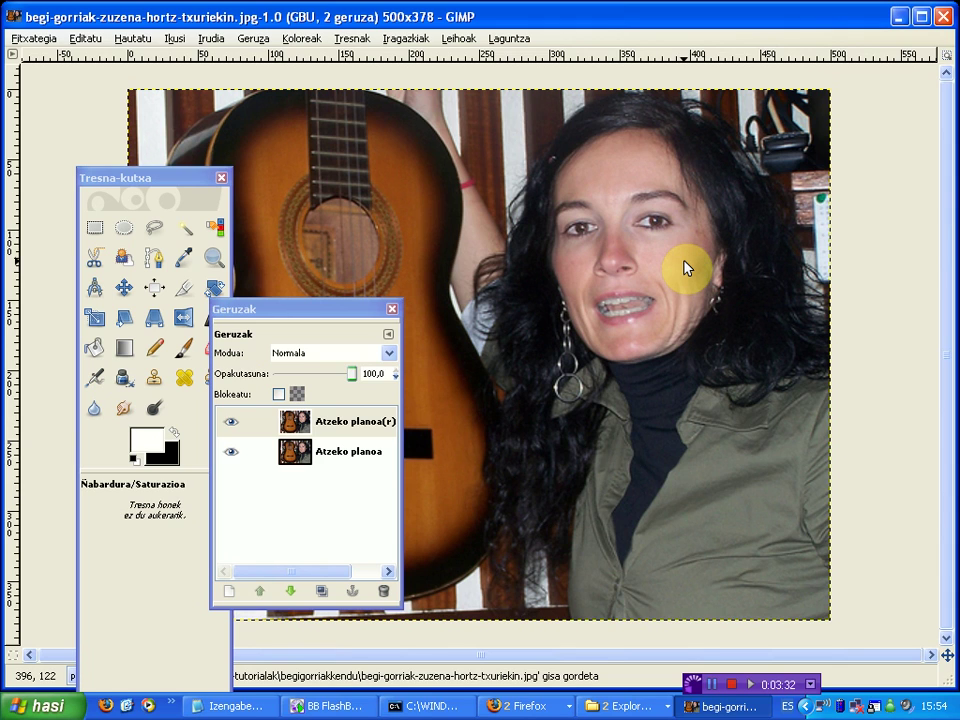
{"action": "left_click", "coordinate": [232, 427]}
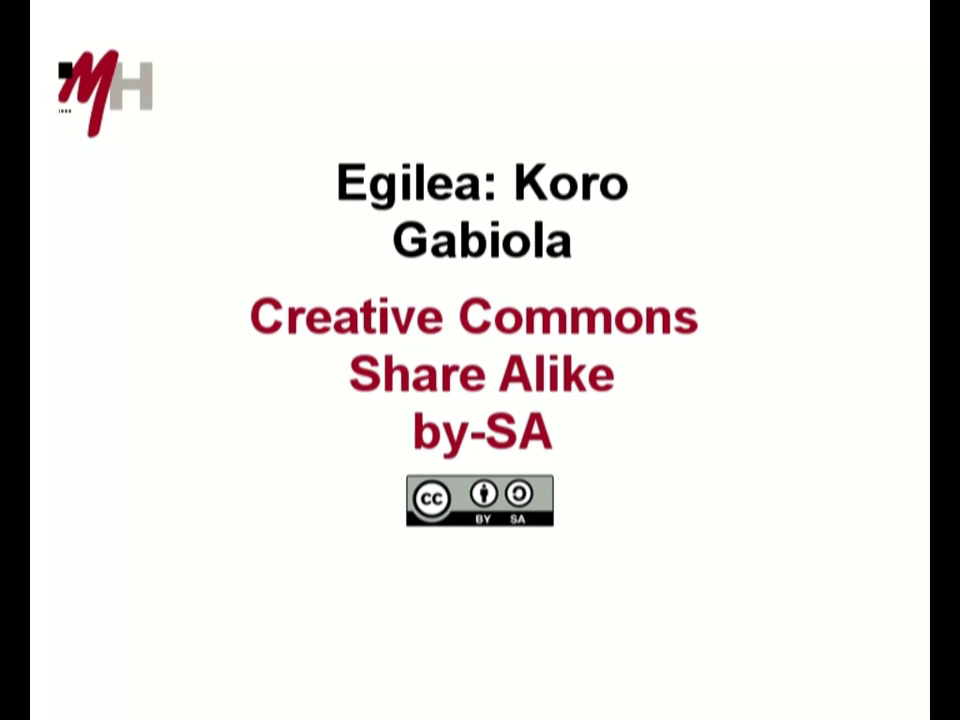